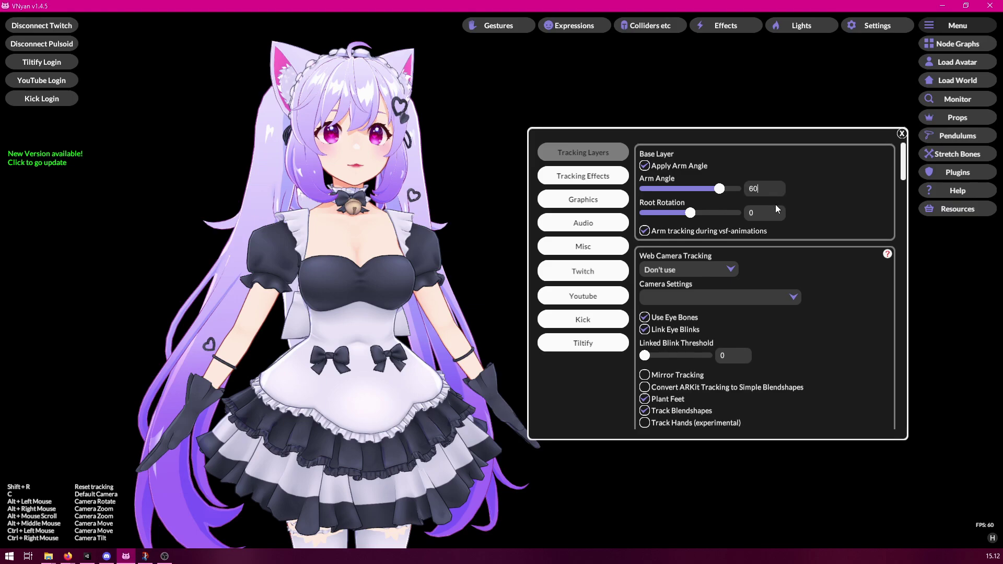
# - Close the settings and add a new bone in the Stretch Bones window
pyautogui.click(373, 256)
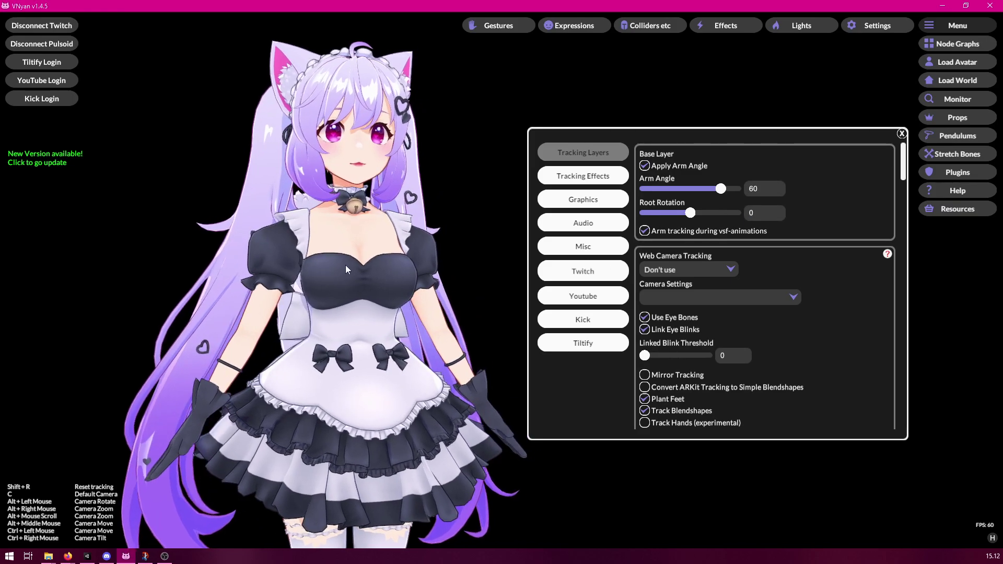
pyautogui.click(902, 134)
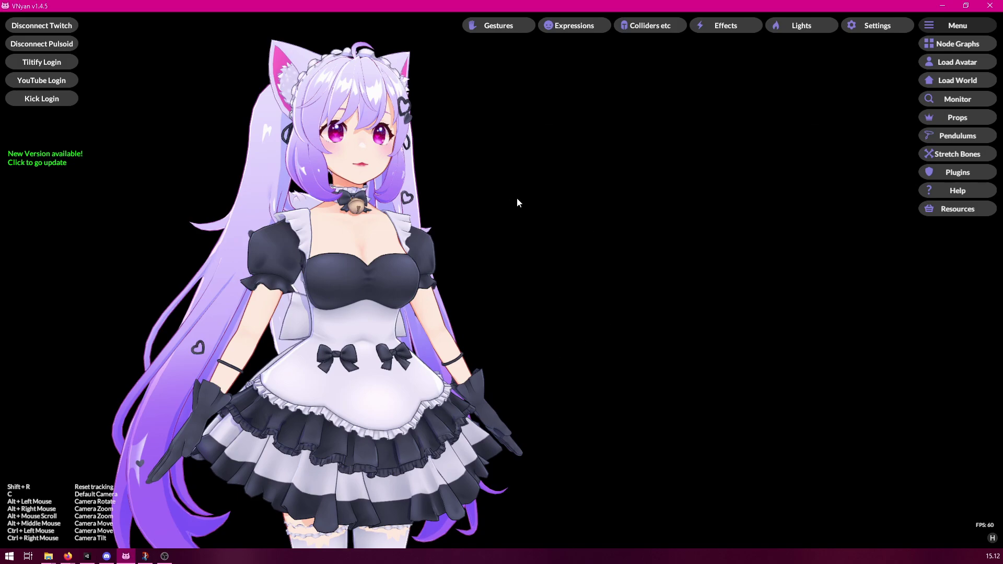
pyautogui.click(944, 158)
pyautogui.moveTo(527, 108); pyautogui.dragTo(710, 87)
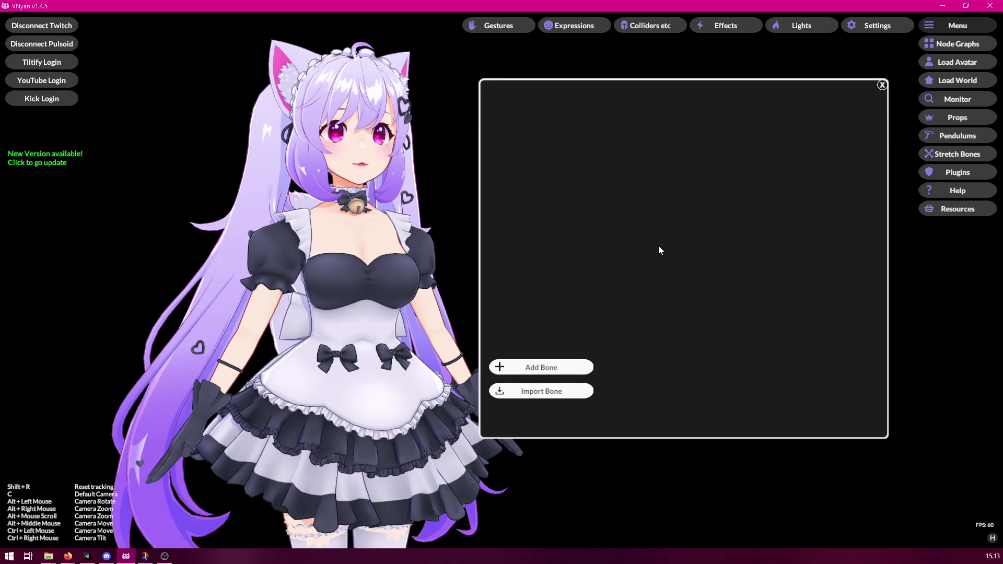
pyautogui.click(575, 374)
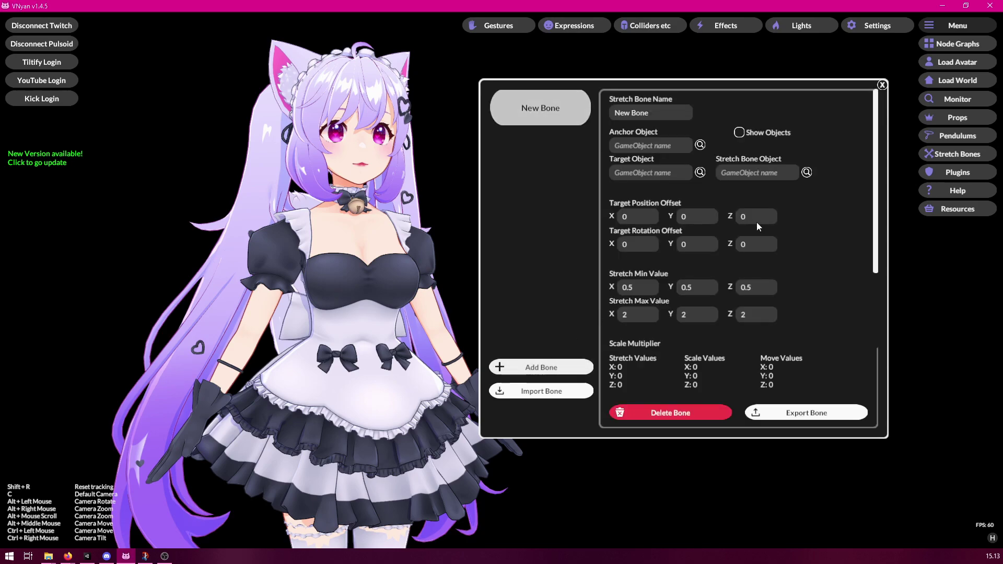
# - Rename the new stretch bone as Booba Left
pyautogui.scroll(-1, 818, 230)
pyautogui.scroll(-2, 817, 235)
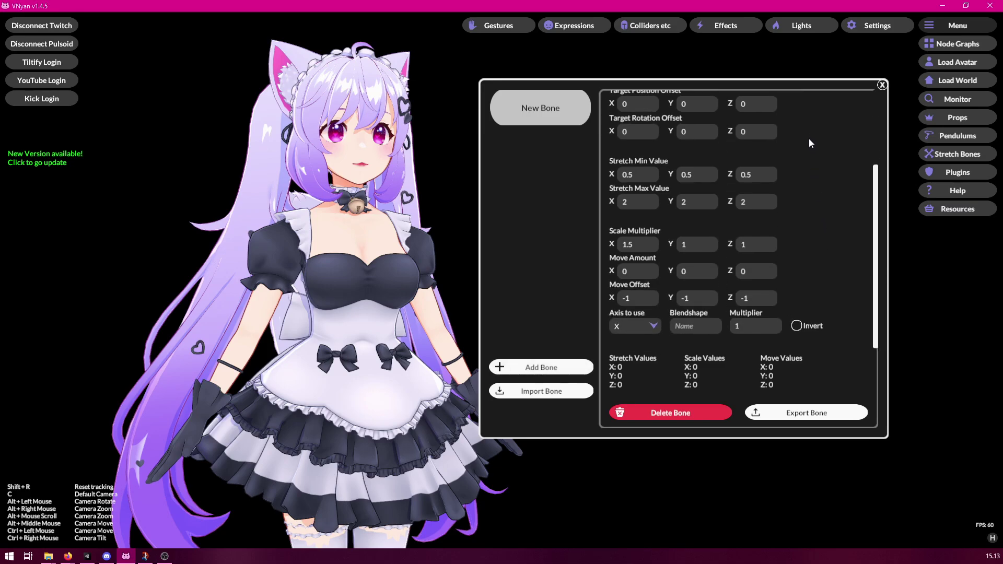
pyautogui.scroll(3, 808, 139)
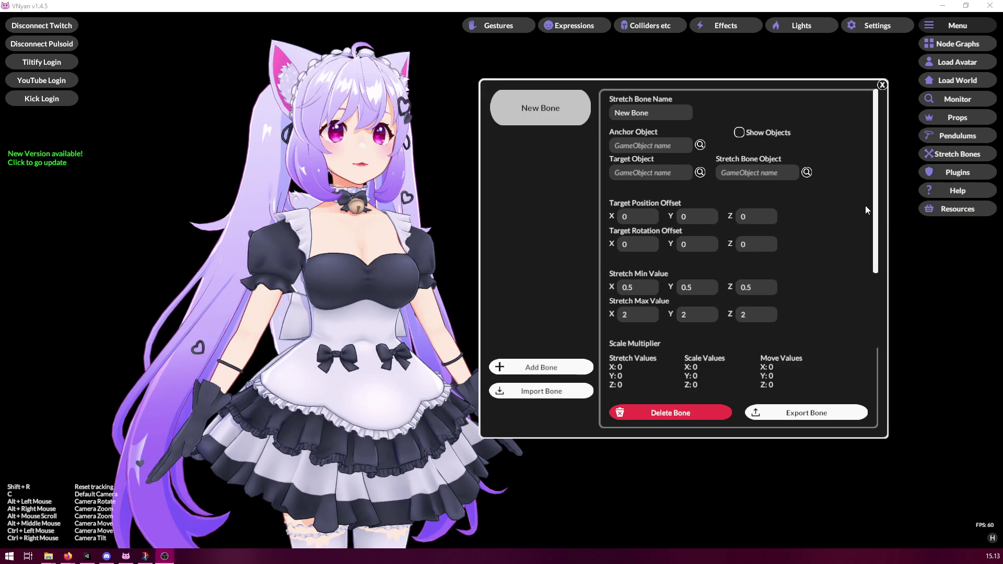
pyautogui.moveTo(876, 210); pyautogui.dragTo(879, 285)
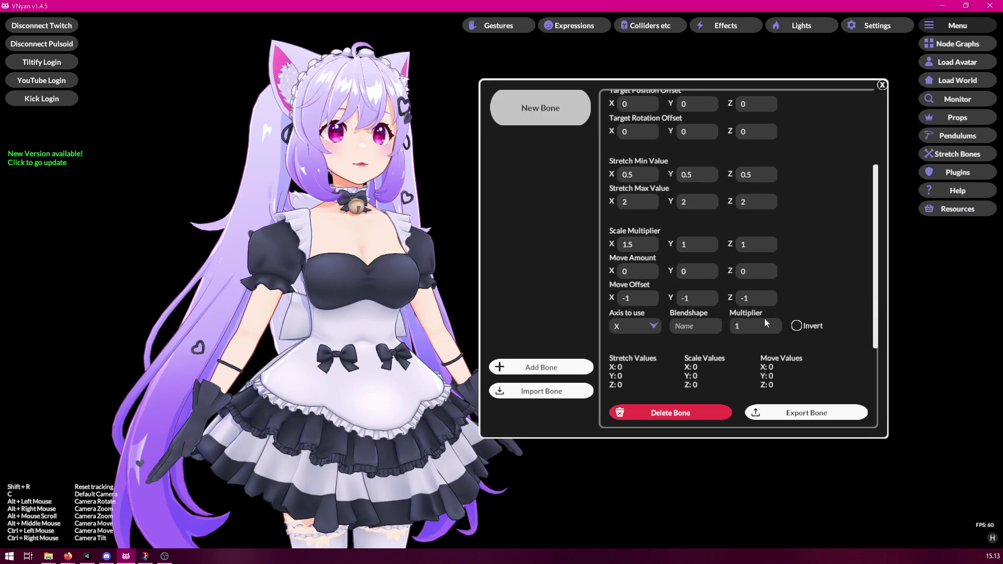
pyautogui.moveTo(877, 261); pyautogui.dragTo(865, 169)
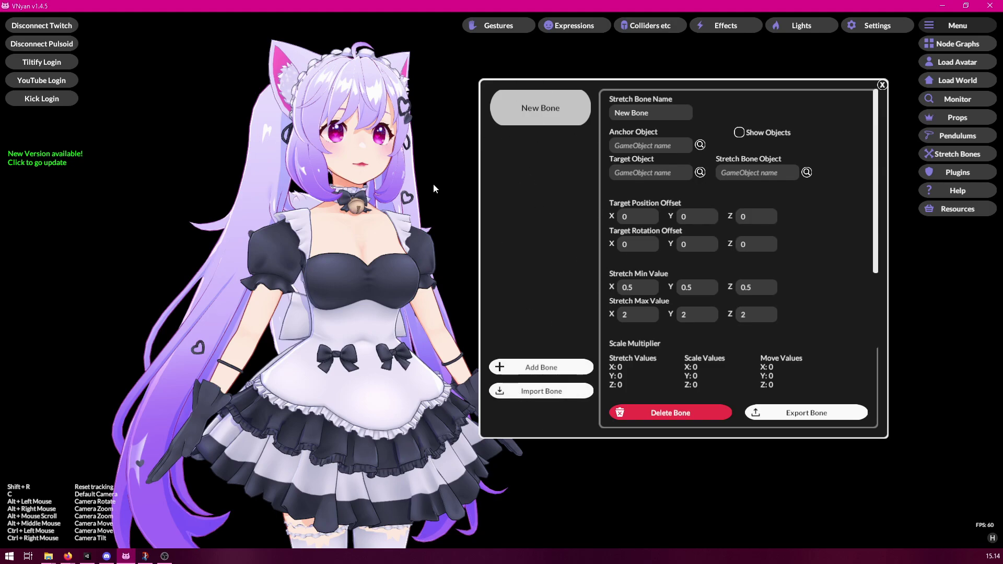
pyautogui.click(672, 113)
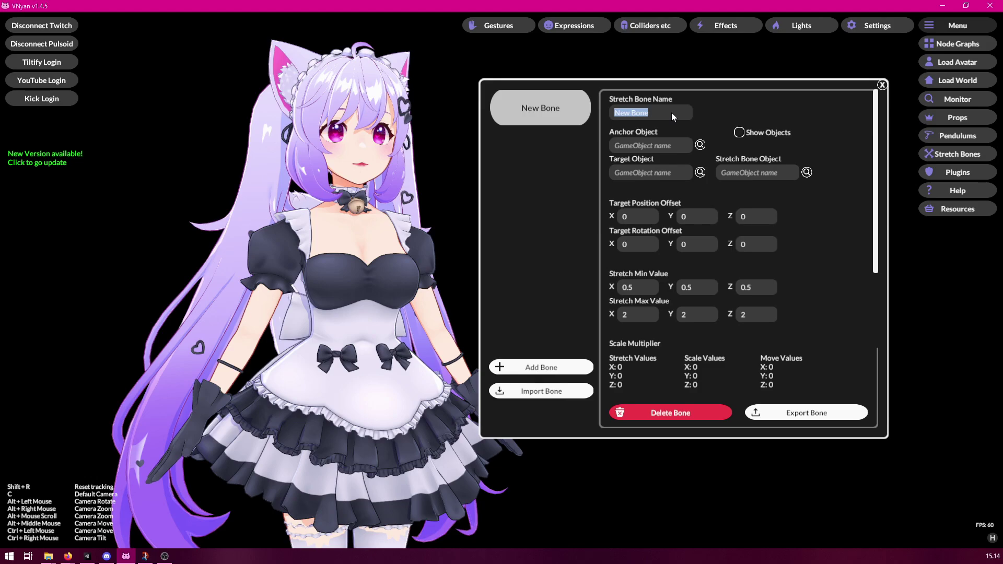
pyautogui.write('Booba Left')
pyautogui.press('Return')
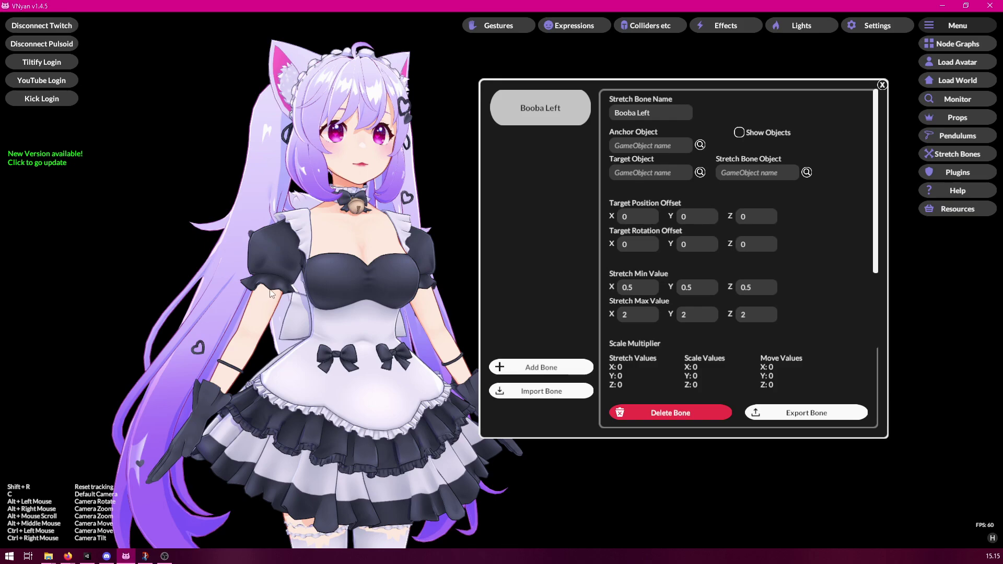
# - Search the avatar's objects for "boob" and choose Booba_L as the stretch bone's anchor object
pyautogui.click(701, 146)
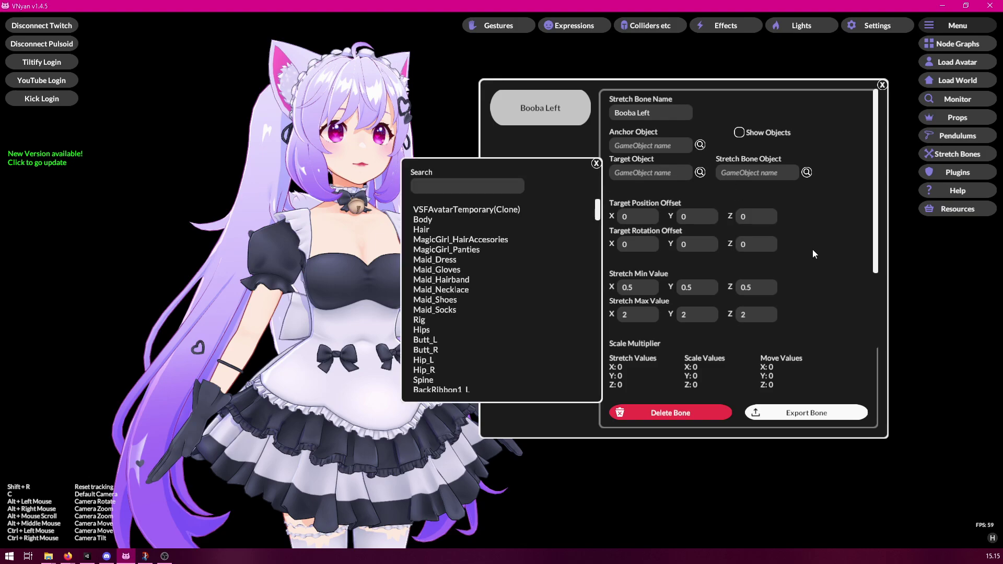
pyautogui.moveTo(496, 169); pyautogui.dragTo(460, 169)
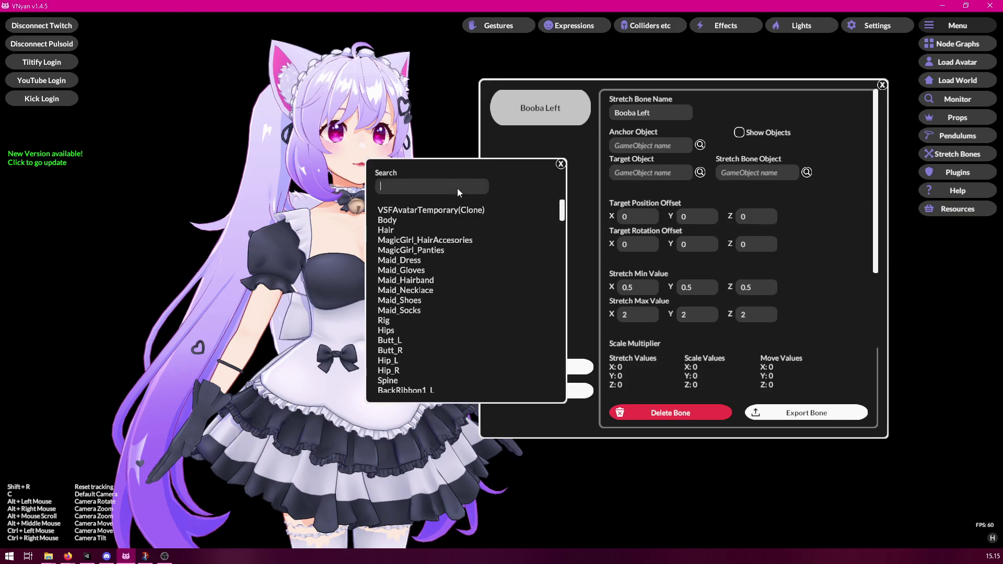
pyautogui.click(457, 188)
pyautogui.write('boob')
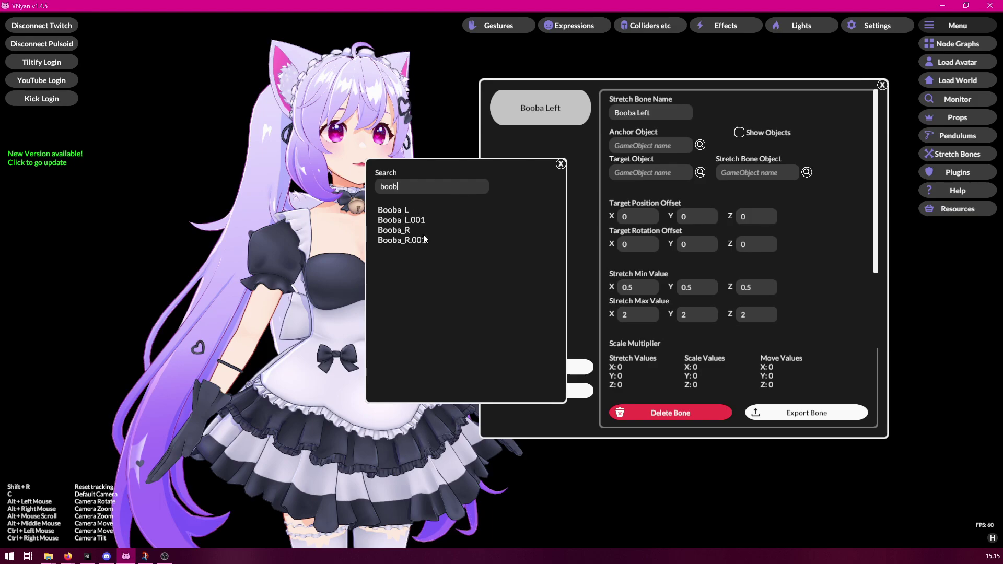
pyautogui.moveTo(447, 159); pyautogui.dragTo(475, 165)
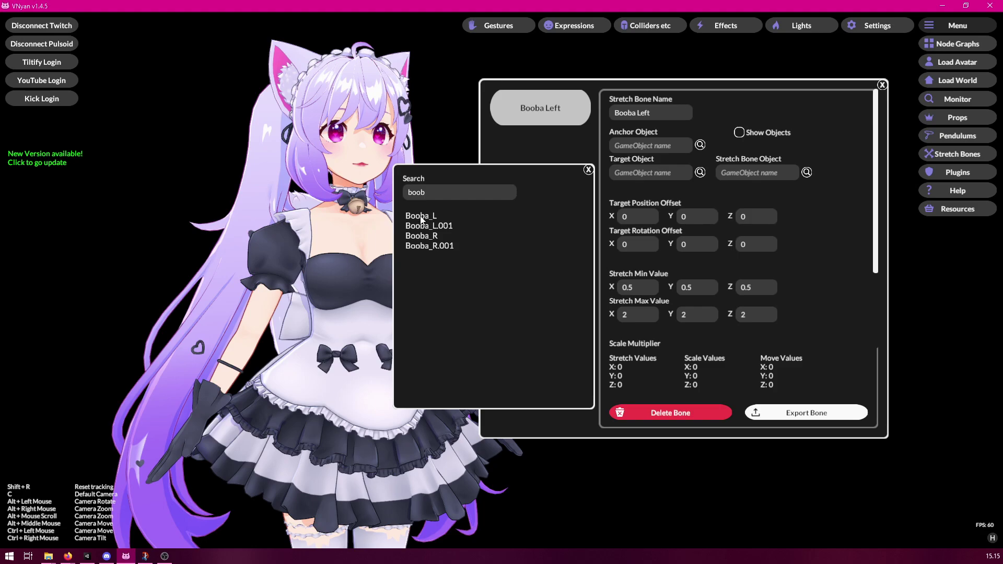
pyautogui.click(421, 220)
# - Show the stretch bone's objects on the avatar and choose Arm_L as the target object
pyautogui.click(741, 134)
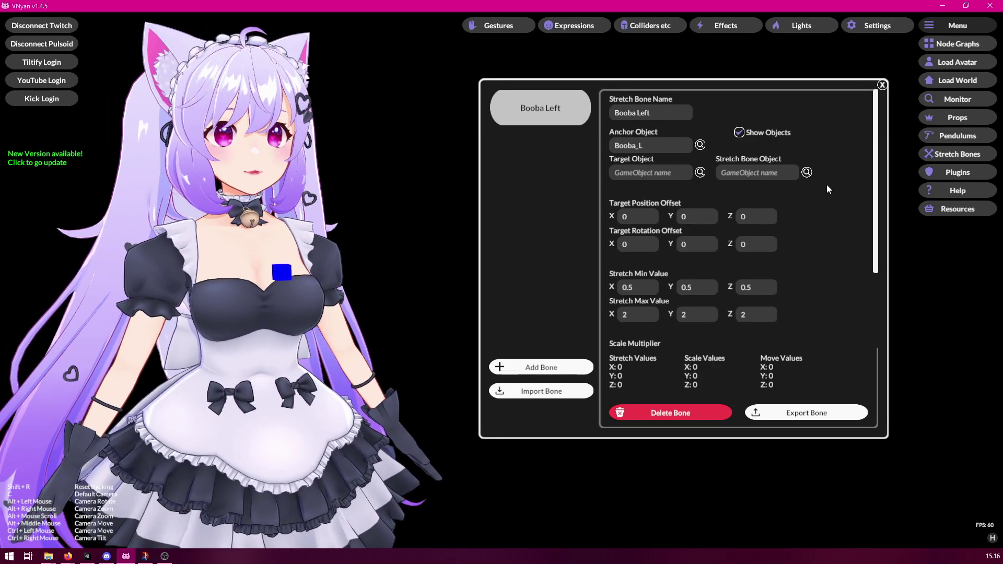
pyautogui.click(695, 174)
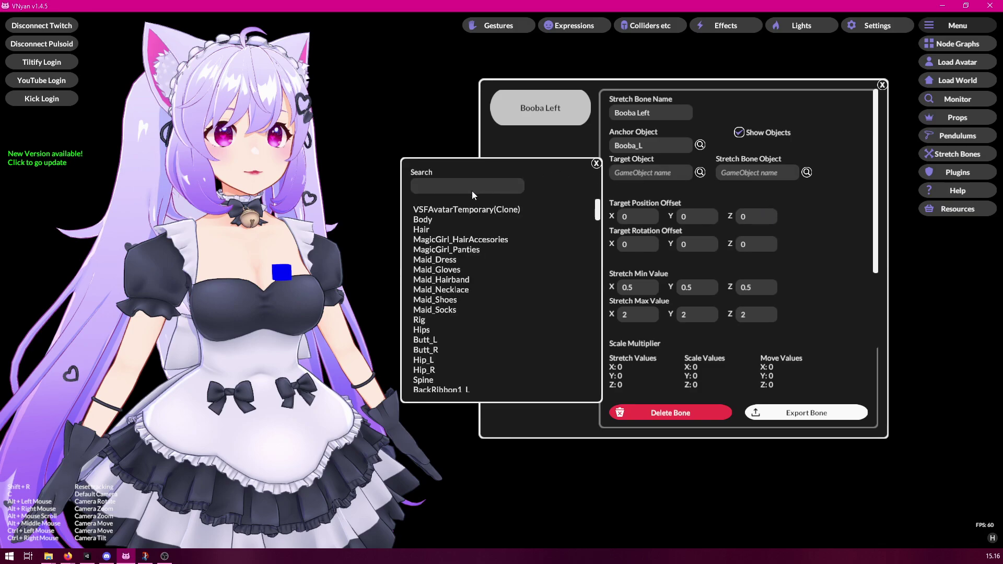
pyautogui.write('arm')
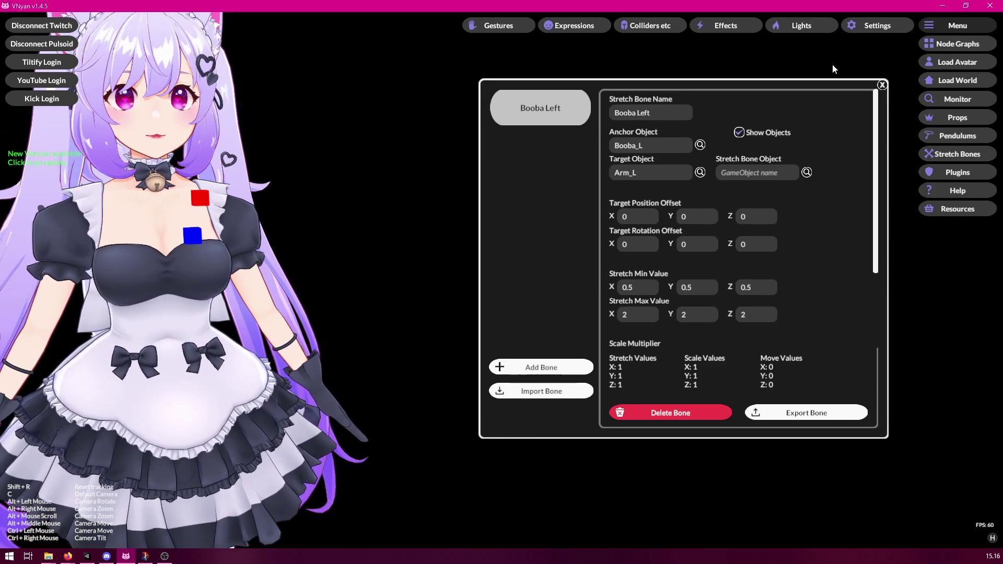
# - Open the Tracking Layers settings clear of the stretch bone fields and set the arm angle to about 48.7
pyautogui.click(893, 32)
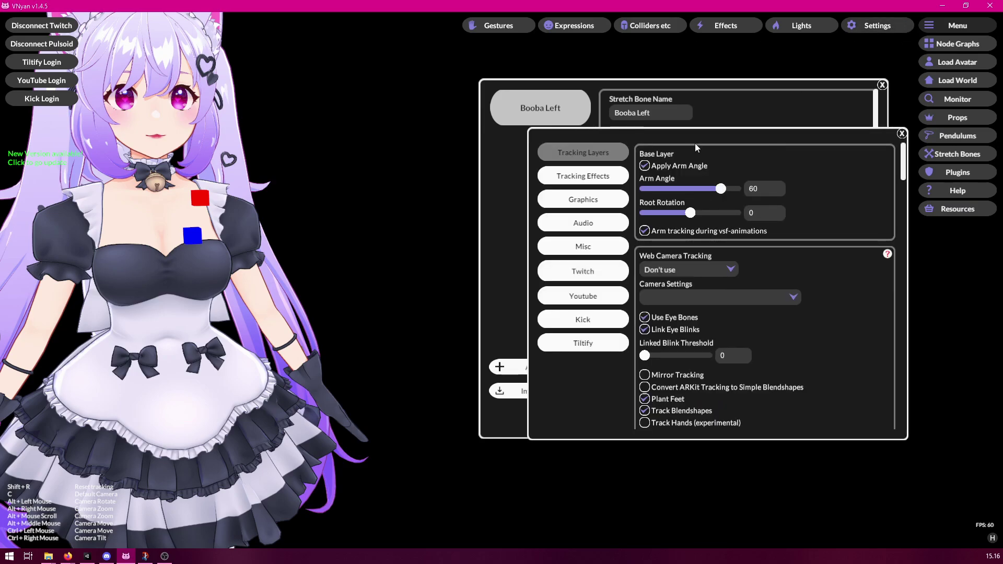
pyautogui.moveTo(633, 161); pyautogui.dragTo(663, 309)
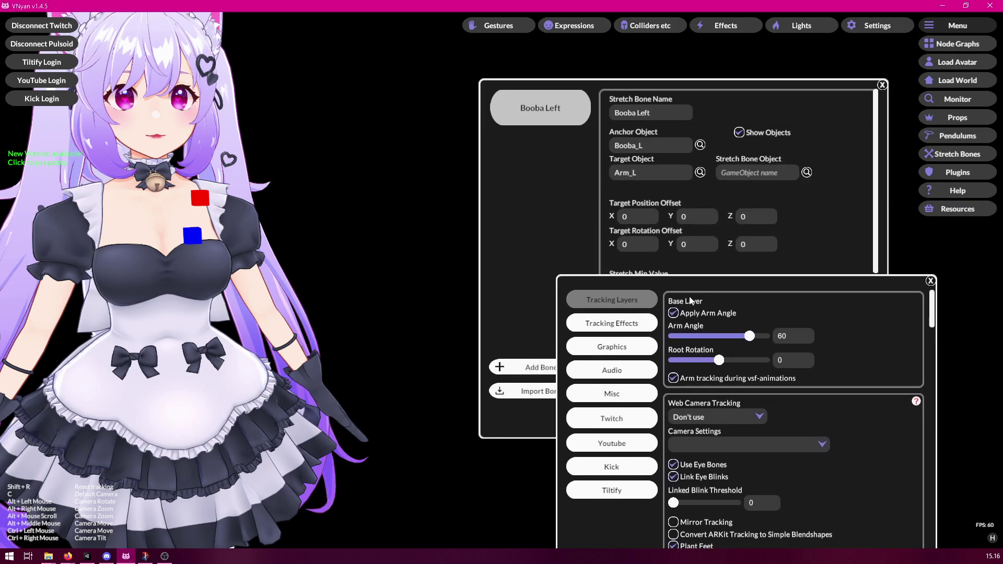
pyautogui.moveTo(751, 337)
pyautogui.mouseDown()
pyautogui.moveTo(739, 339)
pyautogui.moveTo(758, 344)
pyautogui.moveTo(736, 347)
pyautogui.moveTo(754, 344)
pyautogui.moveTo(738, 345)
pyautogui.moveTo(748, 350)
pyautogui.mouseUp()
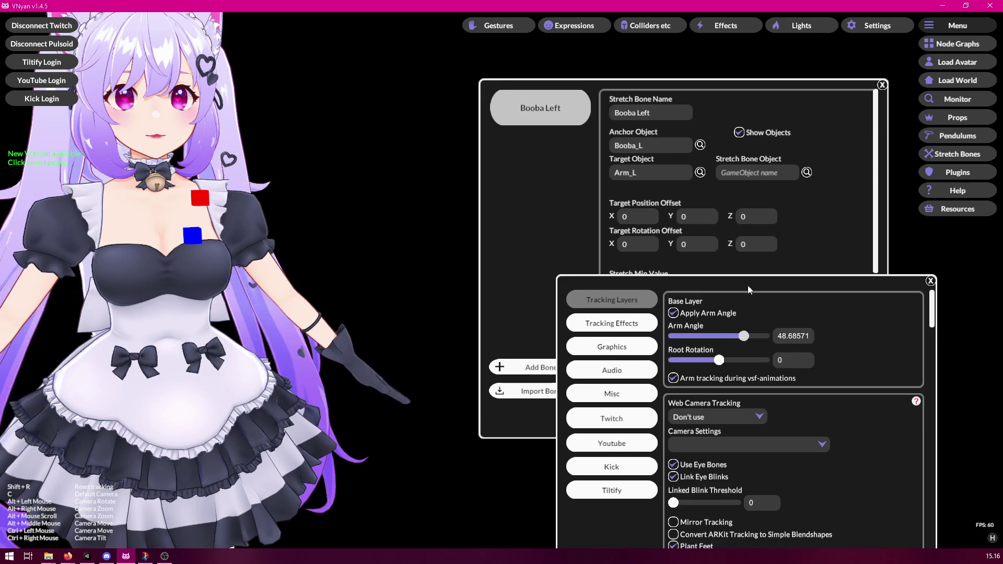
# - Arrange the stretch bone and settings windows with less overlap and set the arm angle to 60
pyautogui.click(767, 96)
pyautogui.moveTo(670, 88); pyautogui.dragTo(553, 55)
pyautogui.moveTo(809, 287); pyautogui.dragTo(828, 294)
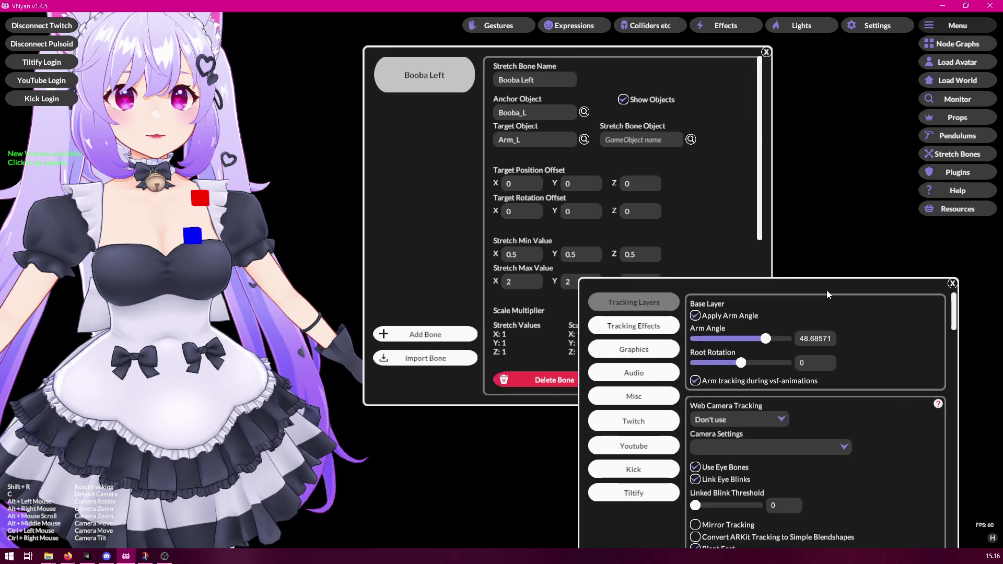
pyautogui.click(826, 339)
pyautogui.write('60')
pyautogui.click(821, 362)
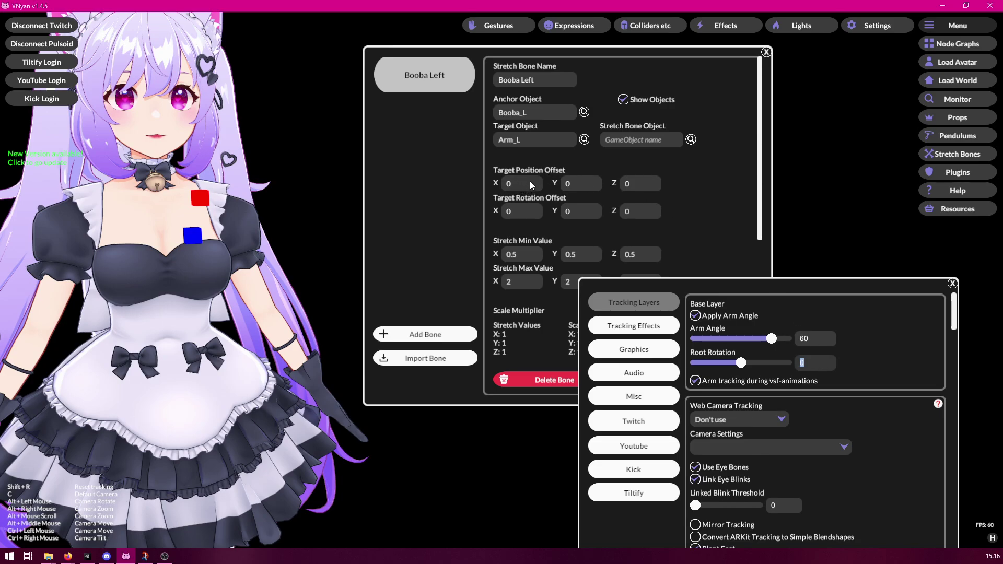
# - Set the target position offset Z to 0.5 and check the target marker from another angle
pyautogui.click(563, 163)
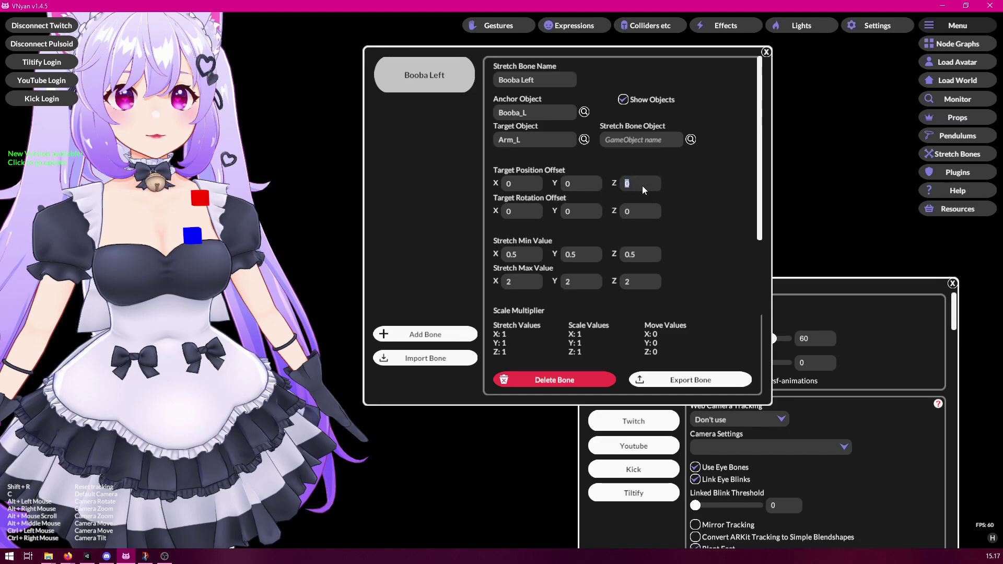
pyautogui.write('5')
pyautogui.click(648, 212)
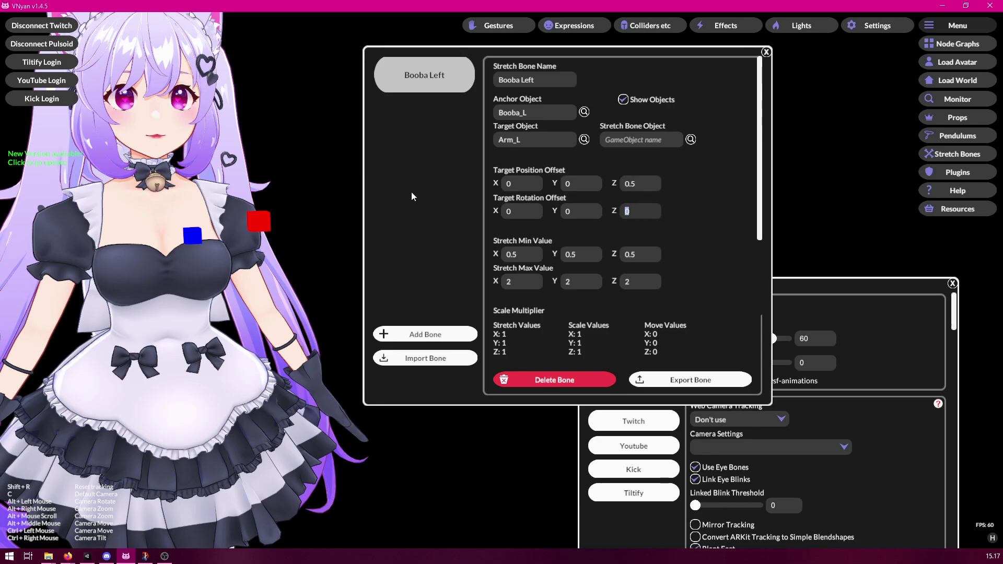
pyautogui.keyDown('alt'); pyautogui.moveTo(323, 178); pyautogui.dragTo(235, 180); pyautogui.keyUp('alt')
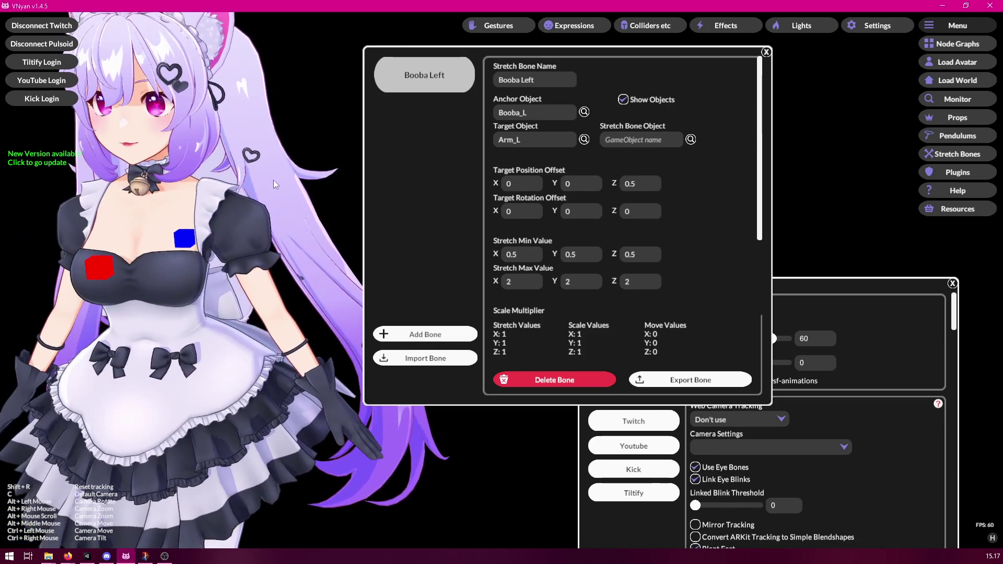
# - Set the target position offset to 0 in Z and 0.2 in X
pyautogui.click(641, 183)
pyautogui.write('0')
pyautogui.click(522, 182)
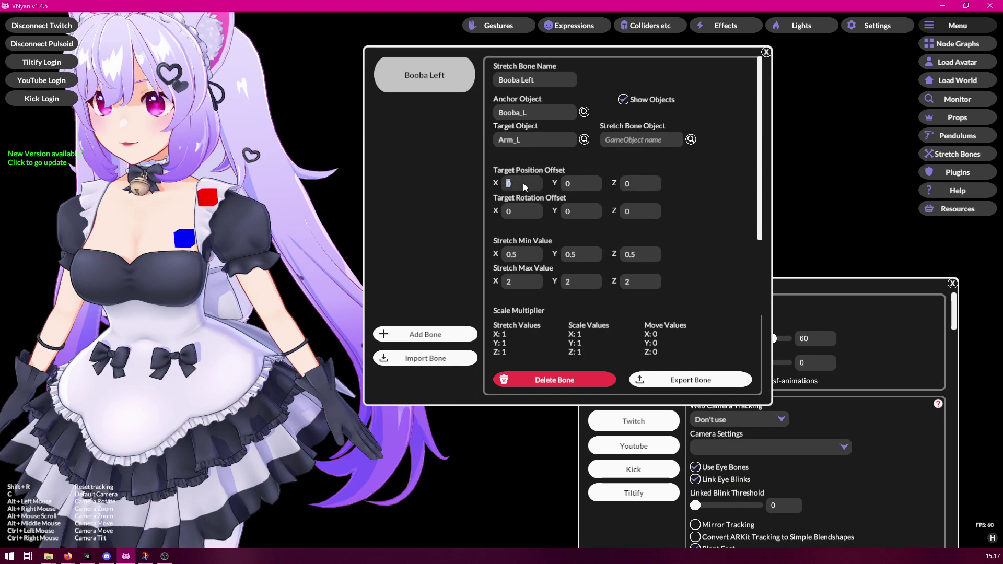
pyautogui.write('0.2')
pyautogui.click(524, 211)
# - Set the target position offset X to -0.2 and check the marker's placement on the arm
pyautogui.keyDown('alt'); pyautogui.moveTo(189, 190); pyautogui.dragTo(231, 183); pyautogui.keyUp('alt')
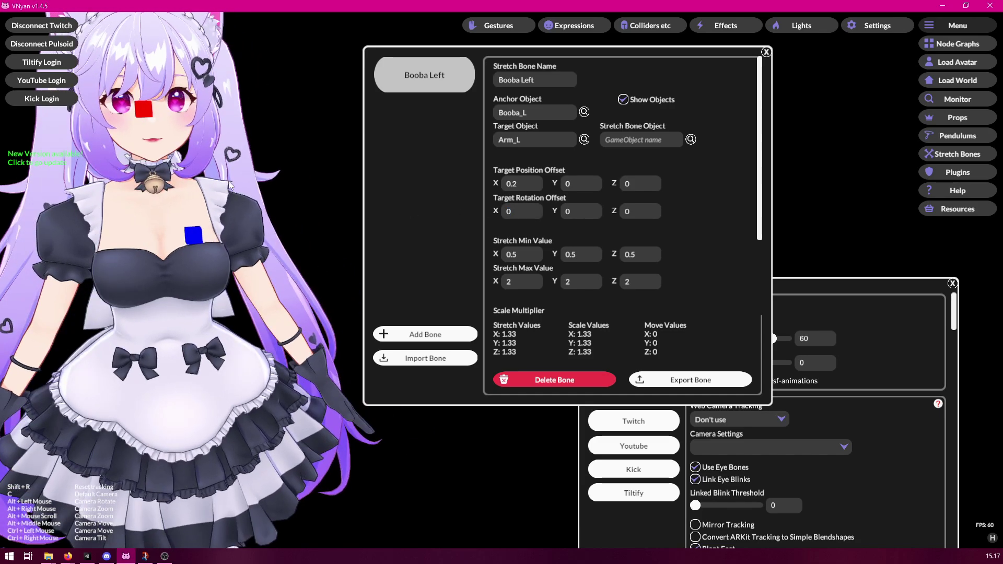
pyautogui.click(515, 189)
pyautogui.write('-')
pyautogui.click(534, 214)
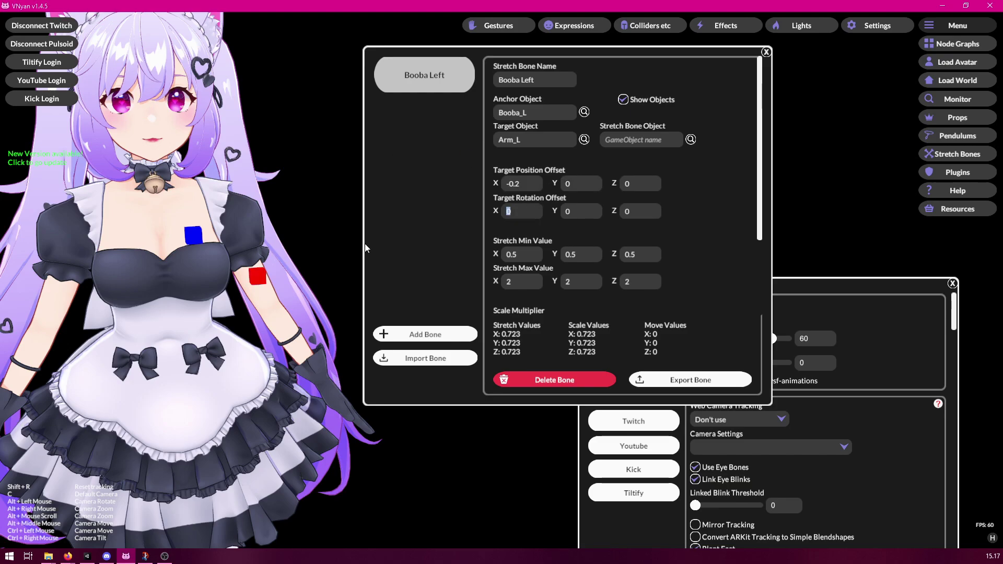
pyautogui.moveTo(295, 236)
pyautogui.keyDown('alt'); pyautogui.mouseDown()
pyautogui.moveTo(249, 228)
pyautogui.moveTo(213, 254)
pyautogui.moveTo(146, 254)
pyautogui.moveTo(292, 247)
pyautogui.mouseUp(); pyautogui.keyUp('alt')
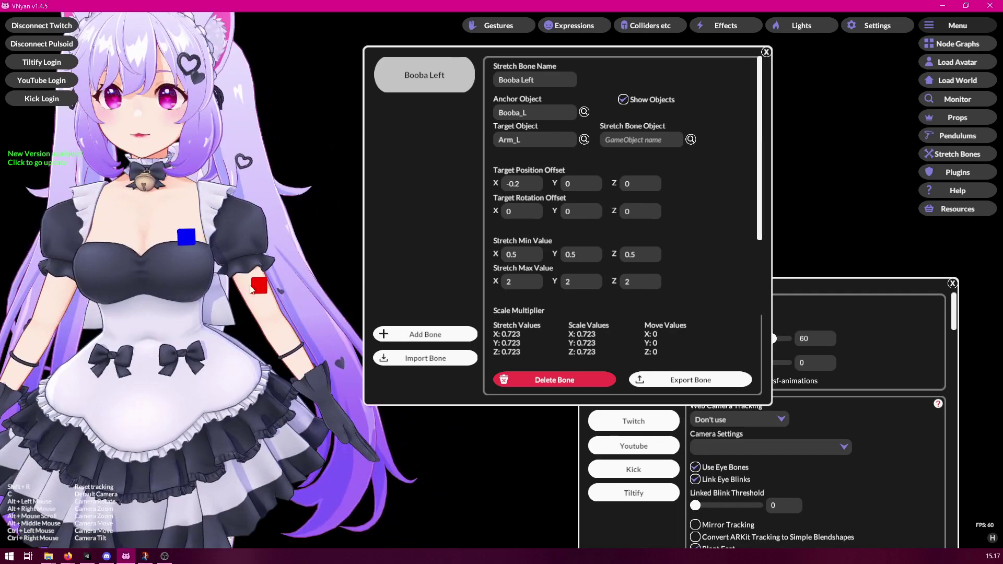
# - Test the stretch response by varying the arm angle between about 27 and 58, ending at 60
pyautogui.click(849, 286)
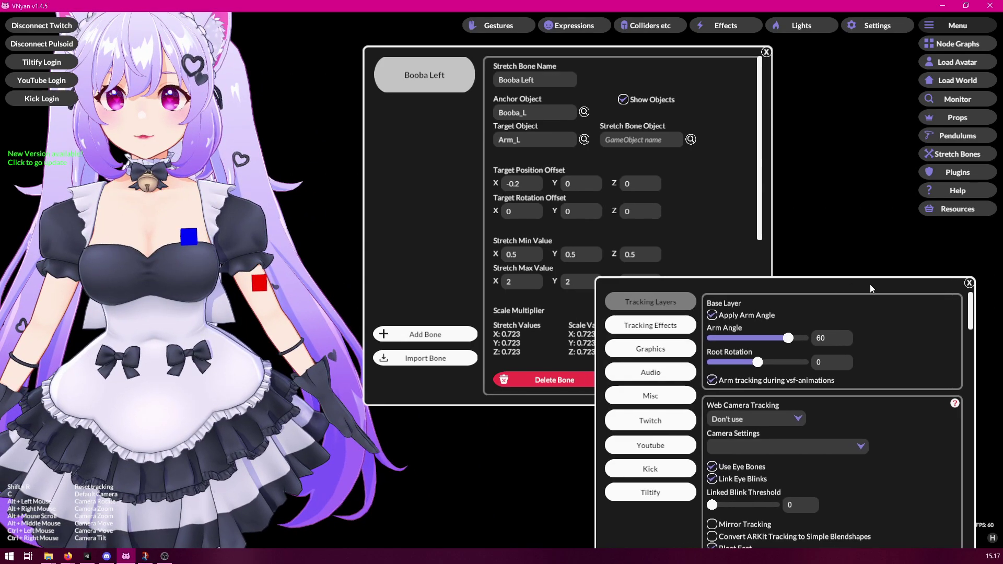
pyautogui.click(840, 321)
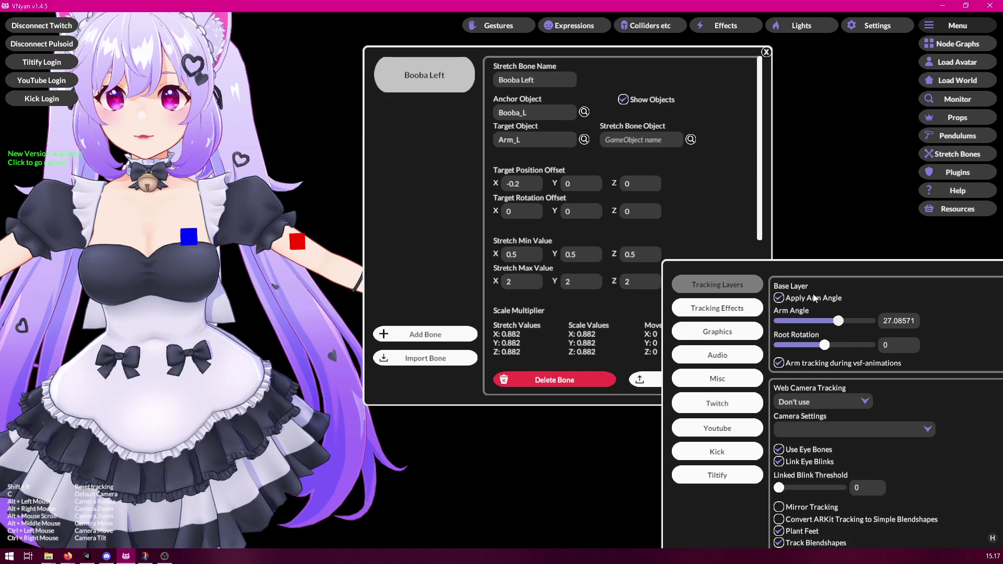
pyautogui.click(835, 321)
pyautogui.moveTo(836, 324)
pyautogui.mouseDown()
pyautogui.moveTo(795, 325)
pyautogui.moveTo(862, 327)
pyautogui.moveTo(853, 325)
pyautogui.mouseUp()
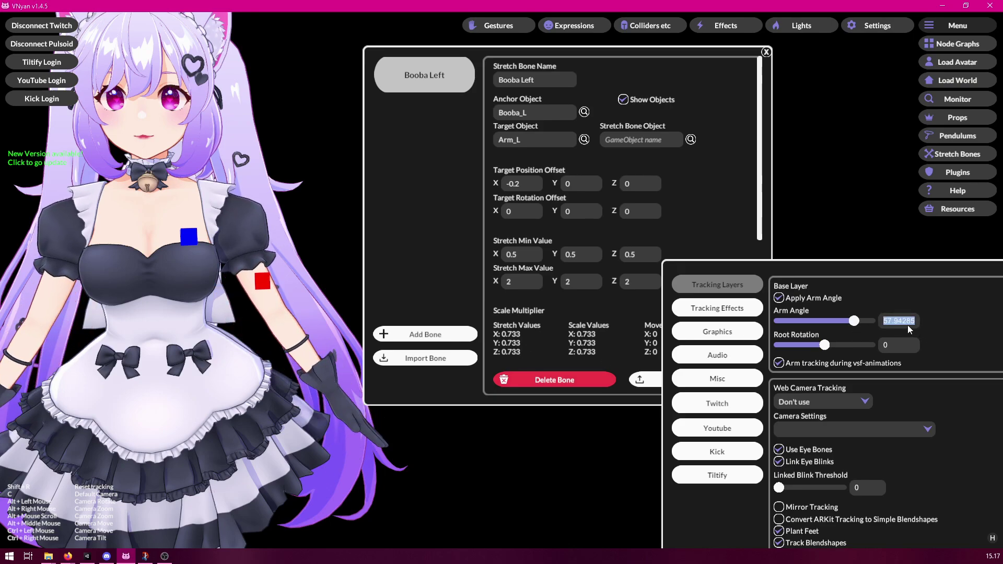
pyautogui.write('60')
pyautogui.press('Return')
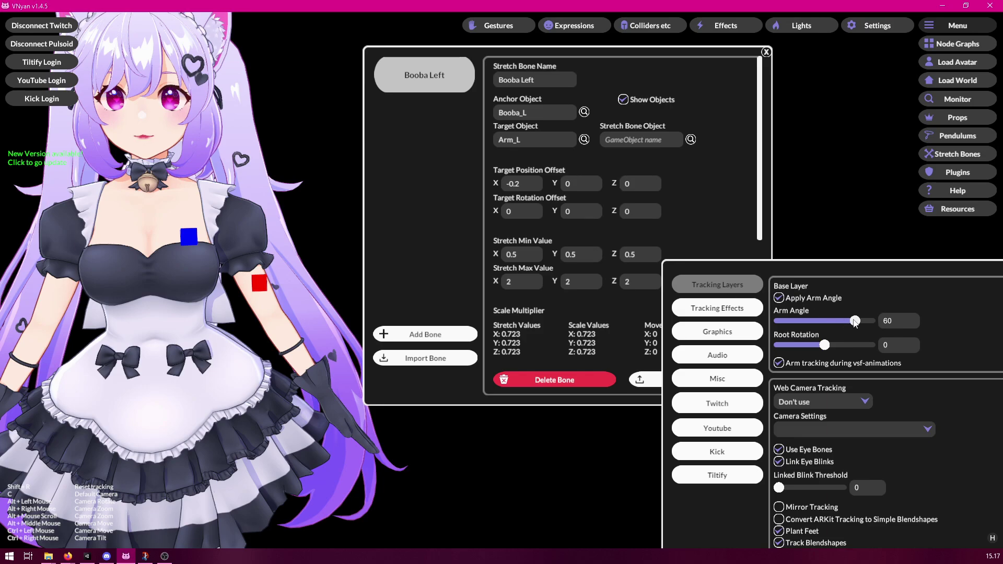
# - Raise the avatar's arms to horizontal by setting the arm angle to 0
pyautogui.moveTo(854, 320); pyautogui.dragTo(823, 325)
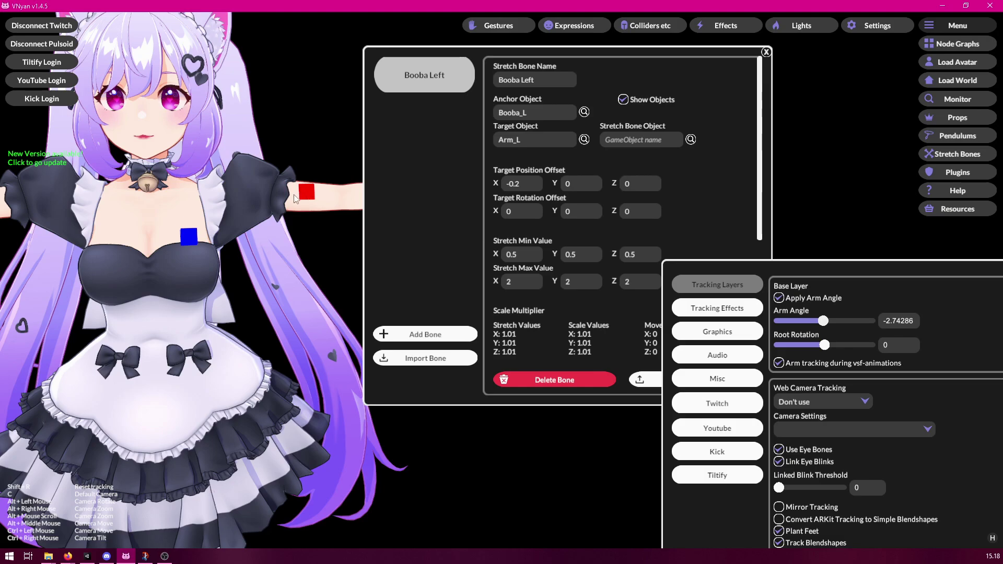
pyautogui.click(898, 325)
pyautogui.click(900, 344)
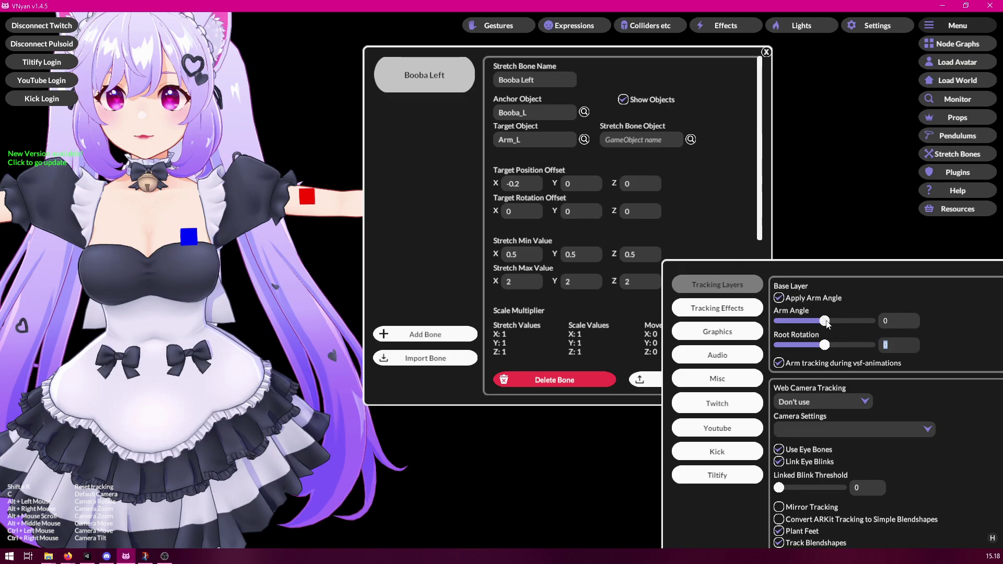
# - Lower the avatar's arms to about 46, then set the arm angle to exactly 60
pyautogui.moveTo(827, 323); pyautogui.dragTo(850, 325)
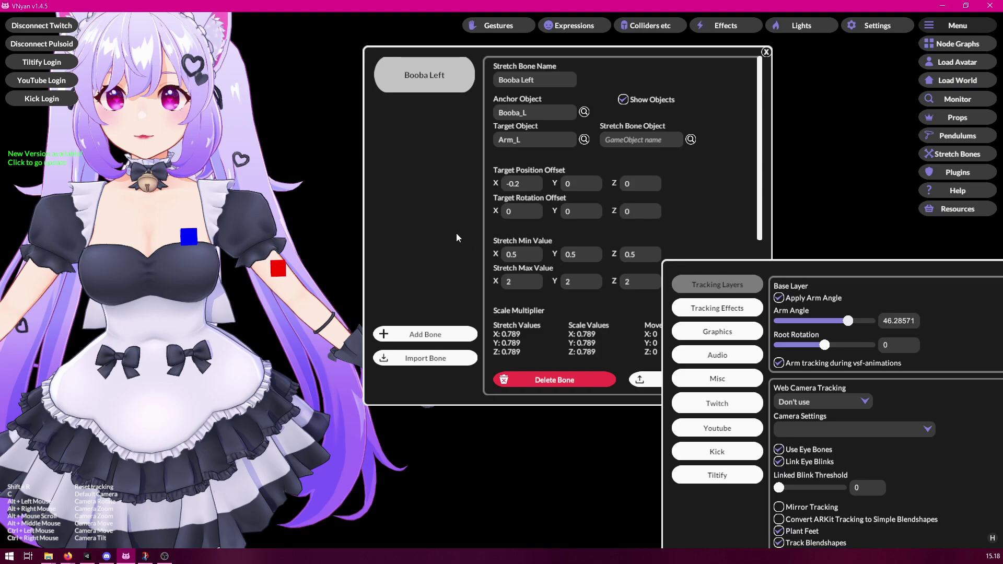
pyautogui.click(897, 323)
pyautogui.write('60')
pyautogui.click(903, 347)
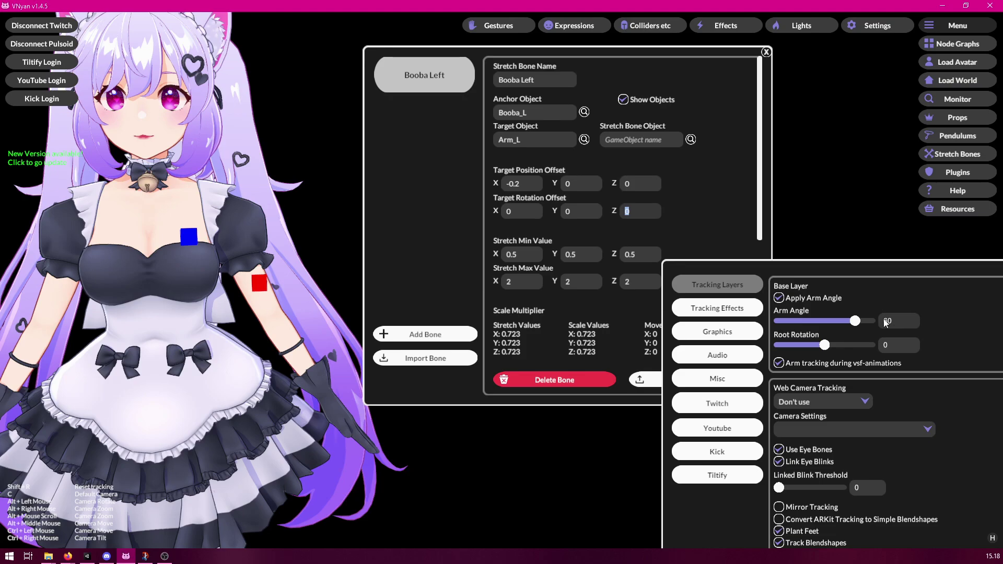
# - Set the stretch bone's target rotation offset Z to 60
pyautogui.write('6')
pyautogui.press('BackSpace')
pyautogui.write('60')
pyautogui.click(706, 211)
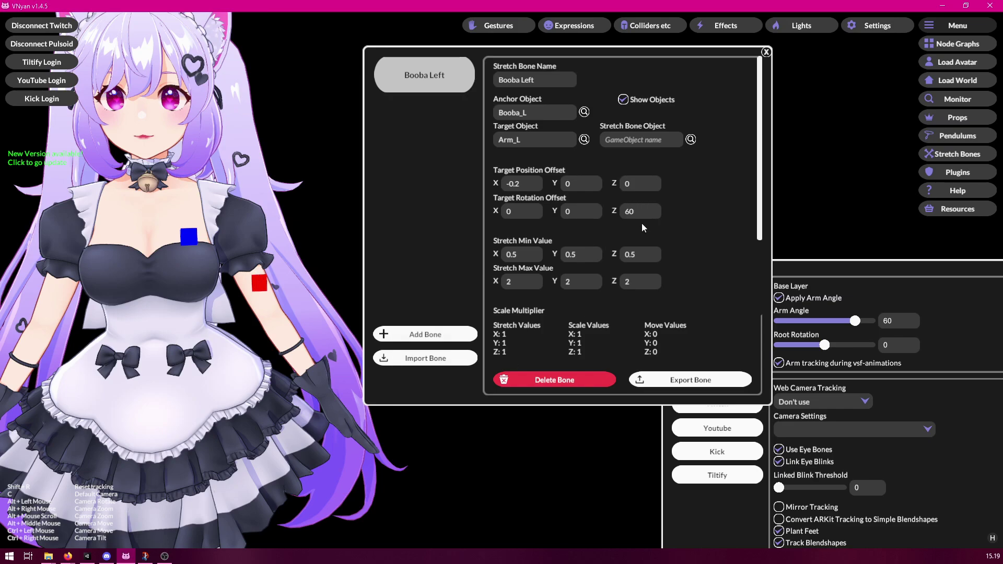
# - Check the stretch response with the arm angle at about 68, then return the arm angle to 60
pyautogui.click(870, 268)
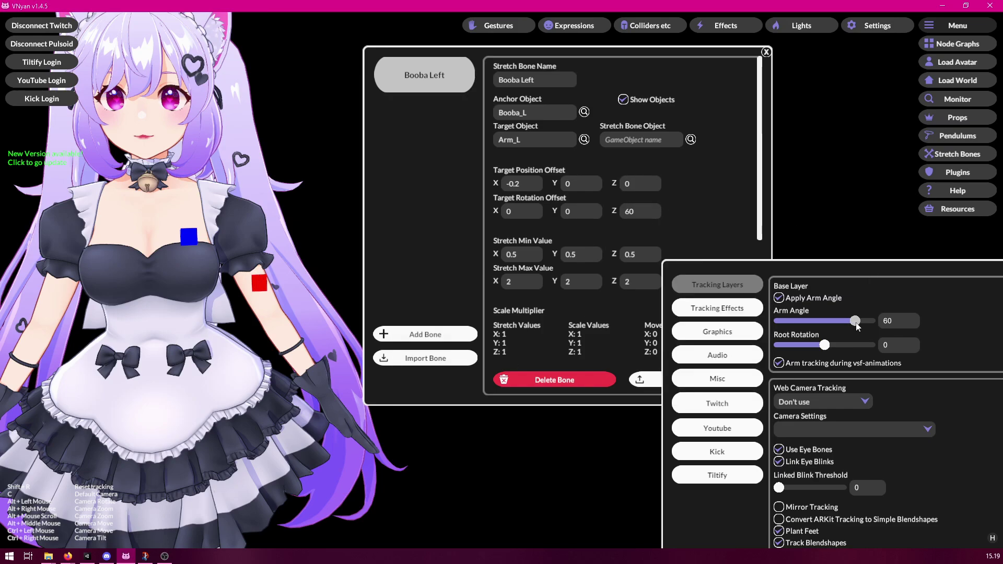
pyautogui.moveTo(857, 326); pyautogui.dragTo(862, 327)
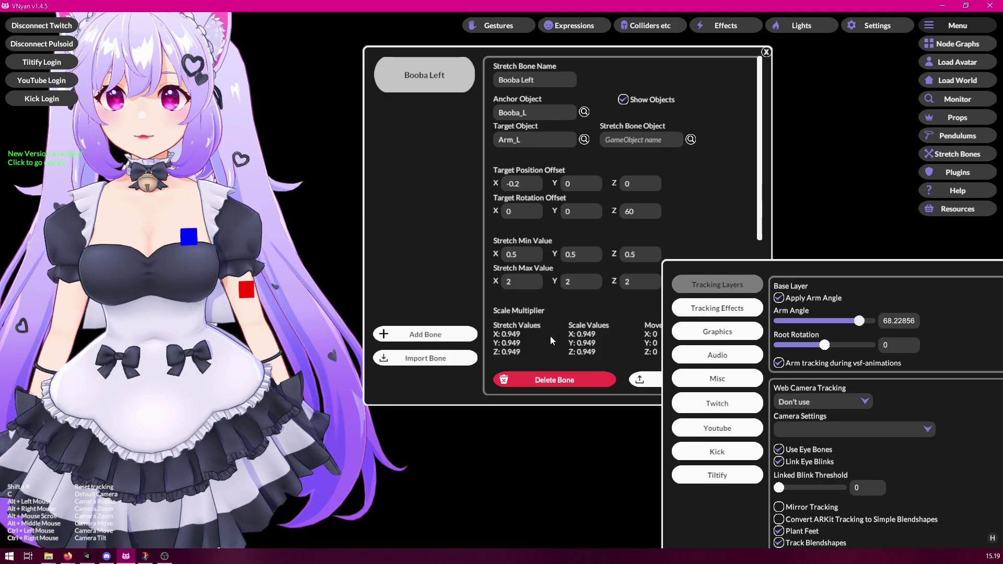
pyautogui.moveTo(859, 322)
pyautogui.mouseDown()
pyautogui.moveTo(832, 325)
pyautogui.moveTo(856, 321)
pyautogui.mouseUp()
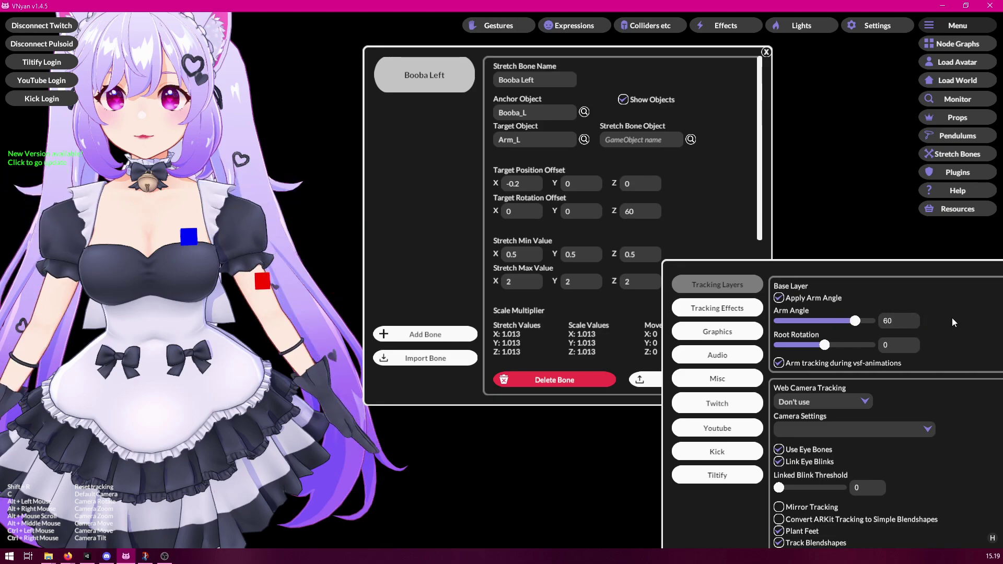
# - Move the tracking settings window fully into view and set the stretch bone's target position offset X to -0.1
pyautogui.click(145, 556)
pyautogui.moveTo(838, 261); pyautogui.dragTo(791, 215)
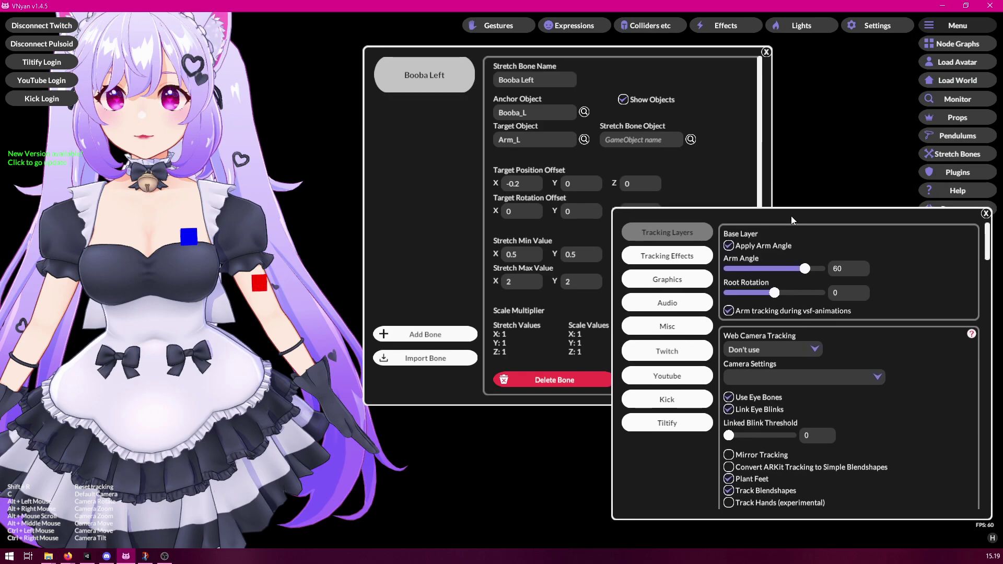
pyautogui.click(435, 183)
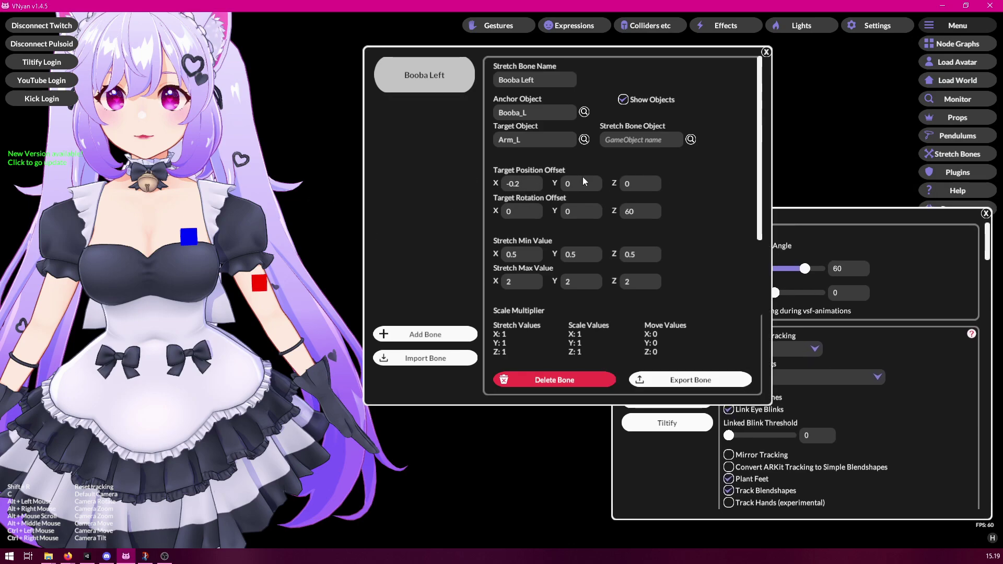
pyautogui.click(527, 186)
pyautogui.click(528, 187)
pyautogui.write('.1')
pyautogui.click(580, 186)
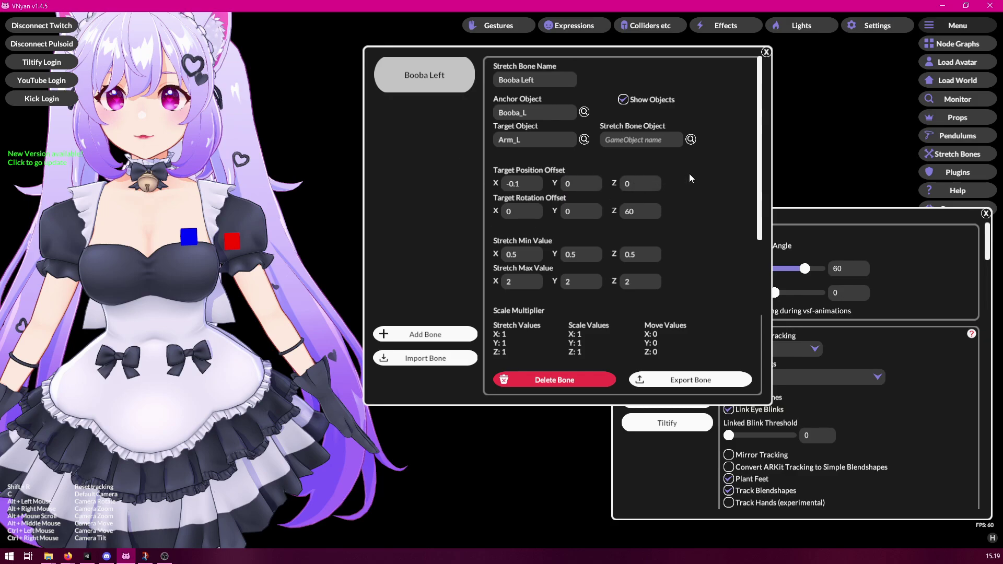
# - Test the stretch response by raising the arms to an arm angle of about -34 and returning to 60
pyautogui.click(823, 264)
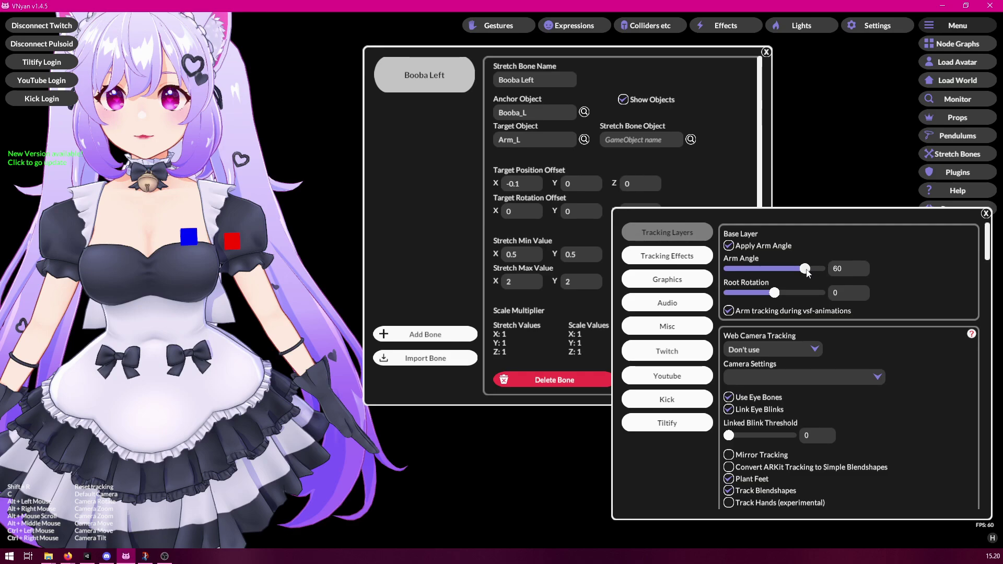
pyautogui.moveTo(805, 268); pyautogui.dragTo(757, 269)
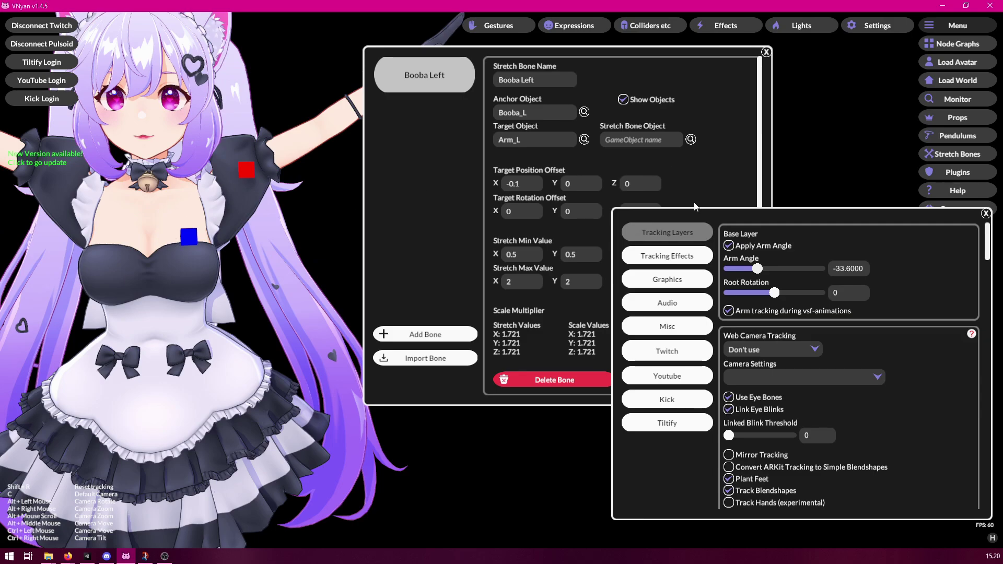
pyautogui.moveTo(759, 273); pyautogui.dragTo(830, 271)
pyautogui.click(611, 62)
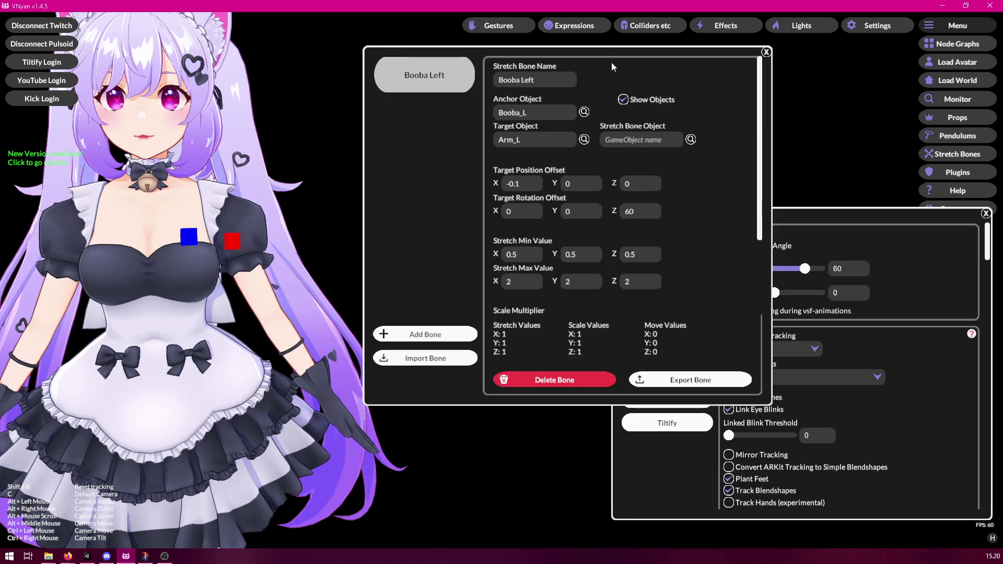
# - Search the avatar's objects for "boob" and assign Booba_L as the stretch bone object
pyautogui.scroll(-3, 710, 150)
pyautogui.scroll(-2, 707, 135)
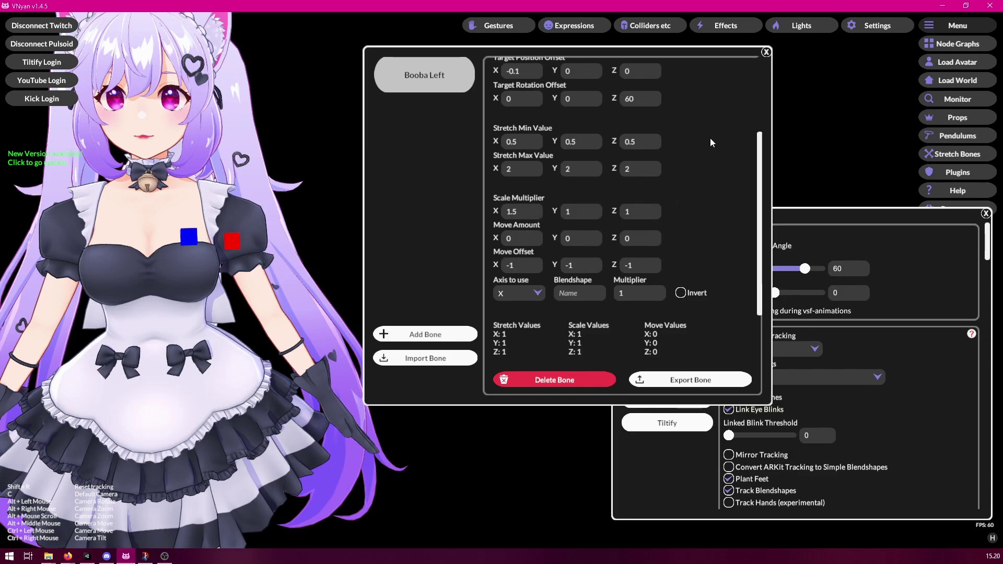
pyautogui.scroll(5, 713, 144)
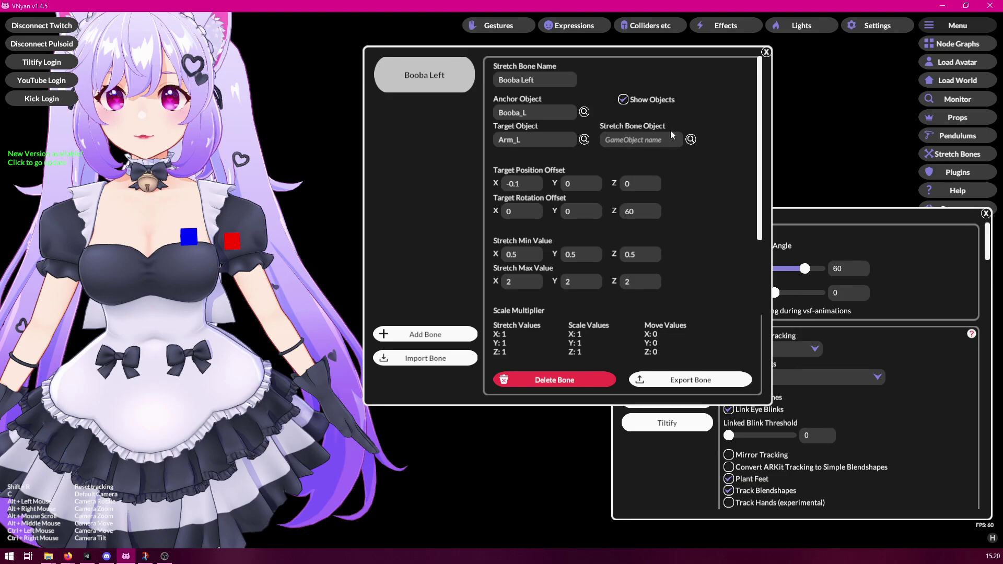
pyautogui.click(691, 139)
pyautogui.click(469, 191)
pyautogui.write('boob')
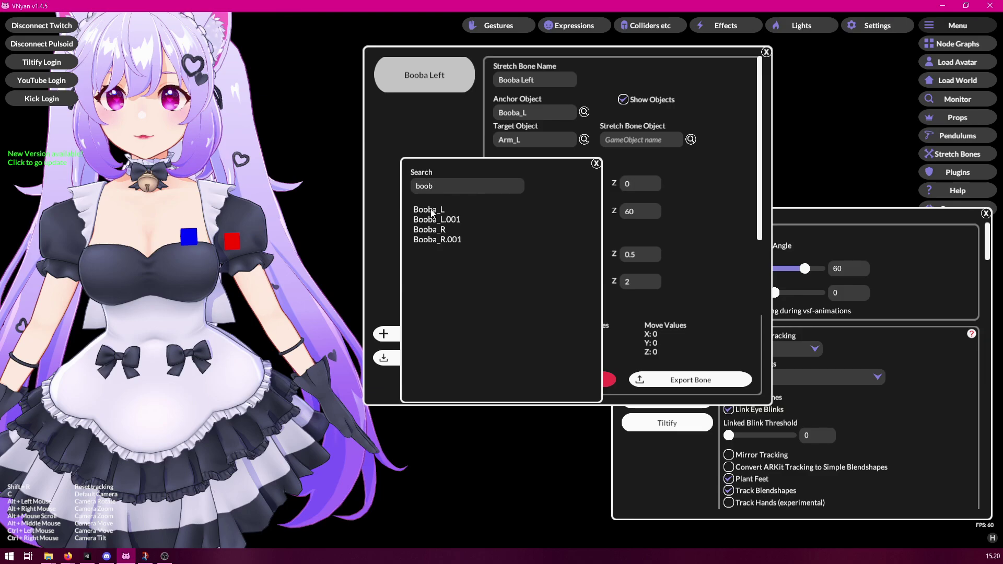
pyautogui.click(452, 210)
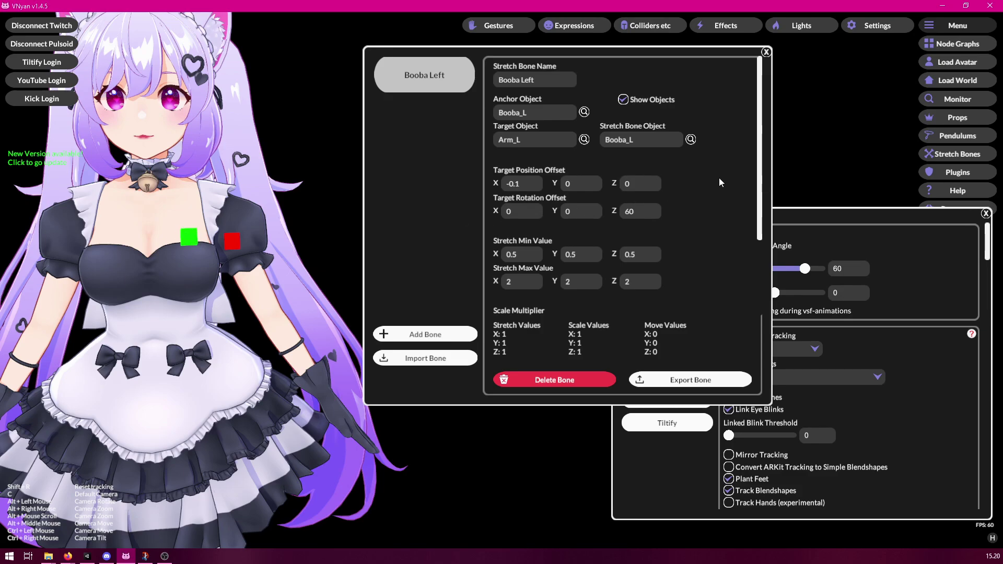
# - Set the stretch max X value to 1 and check the response at an arm angle of about 48
pyautogui.moveTo(802, 266)
pyautogui.mouseDown()
pyautogui.moveTo(740, 259)
pyautogui.moveTo(826, 272)
pyautogui.moveTo(752, 269)
pyautogui.moveTo(818, 277)
pyautogui.moveTo(776, 277)
pyautogui.moveTo(804, 268)
pyautogui.mouseUp()
pyautogui.click(521, 282)
pyautogui.scroll(-2, 529, 261)
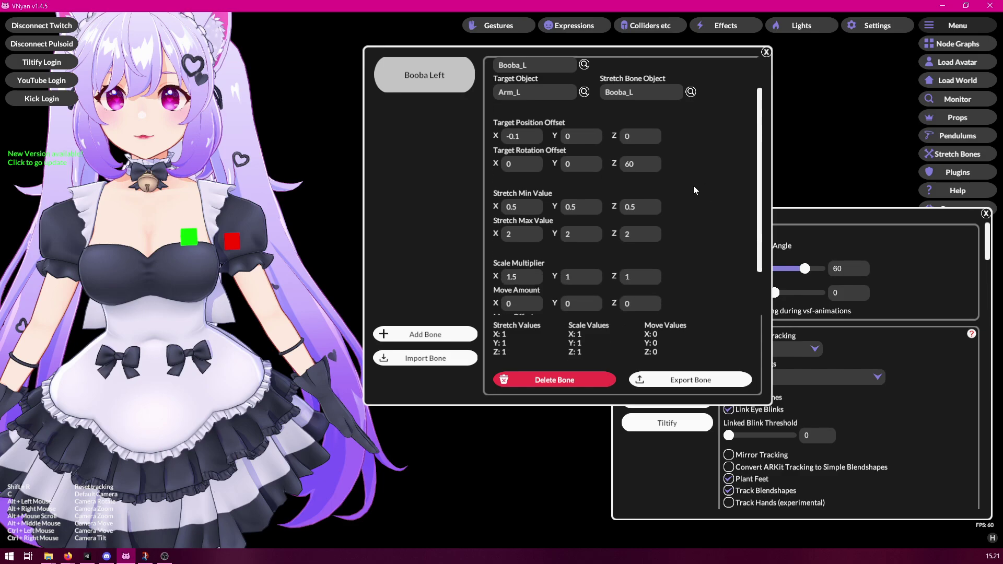
pyautogui.write('1')
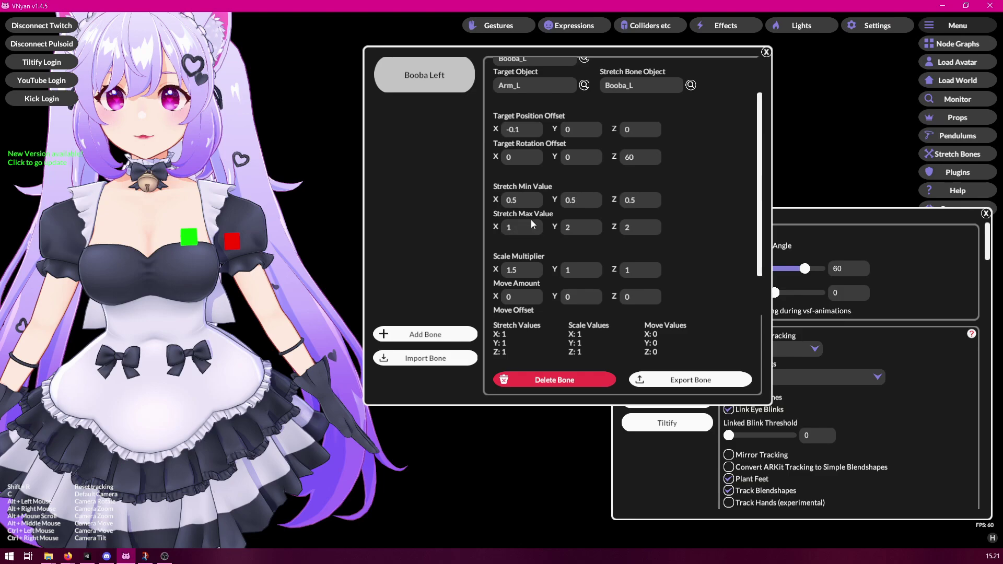
pyautogui.click(806, 270)
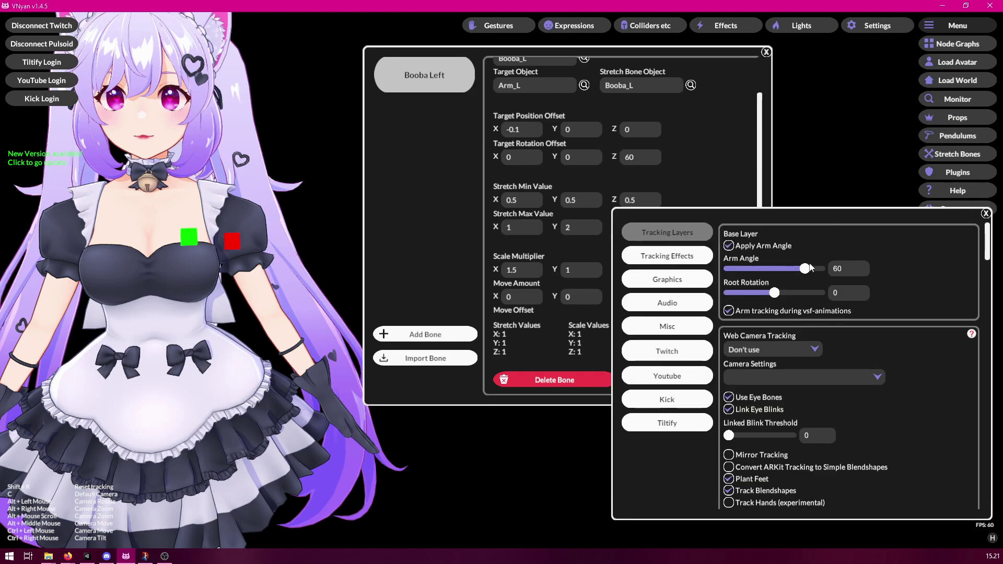
pyautogui.moveTo(806, 270)
pyautogui.mouseDown()
pyautogui.moveTo(770, 270)
pyautogui.moveTo(822, 270)
pyautogui.moveTo(798, 272)
pyautogui.mouseUp()
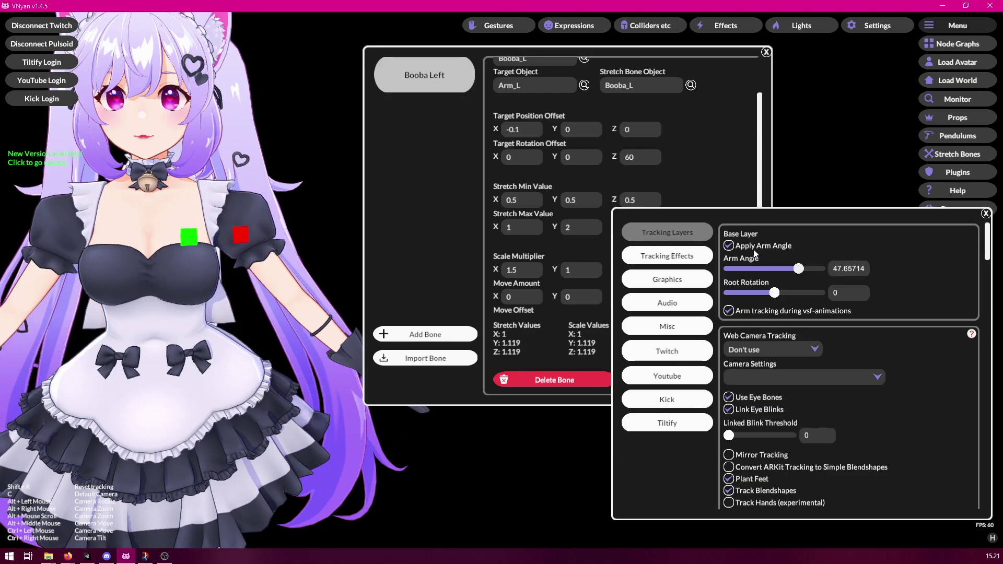
# - Try a stretch min Y value of 1 with Apply Arm Angle off and the arm angle at about 8
pyautogui.click(584, 202)
pyautogui.click(728, 245)
pyautogui.moveTo(799, 268); pyautogui.dragTo(781, 272)
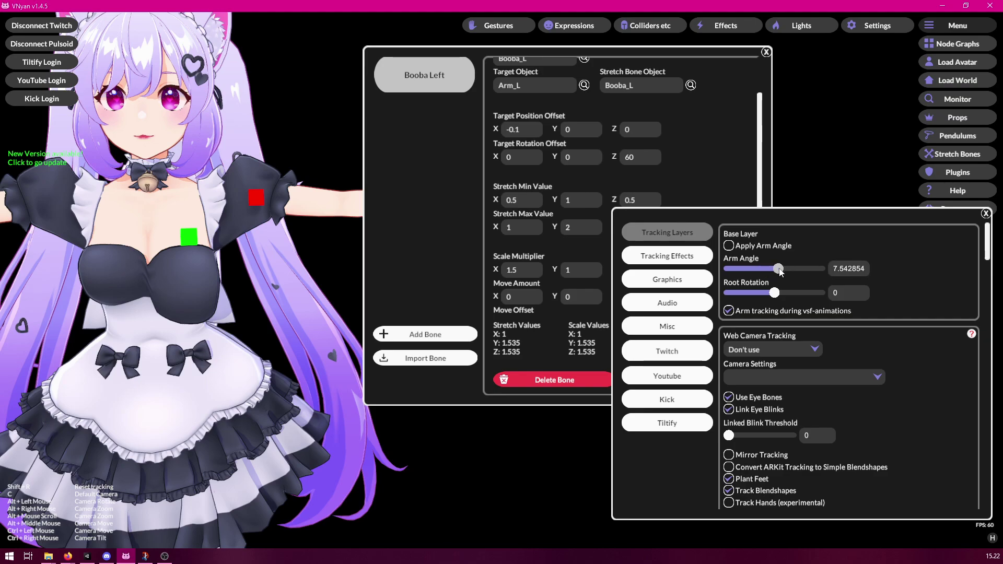
# - Set the stretch min Y value to 0.97
pyautogui.click(616, 203)
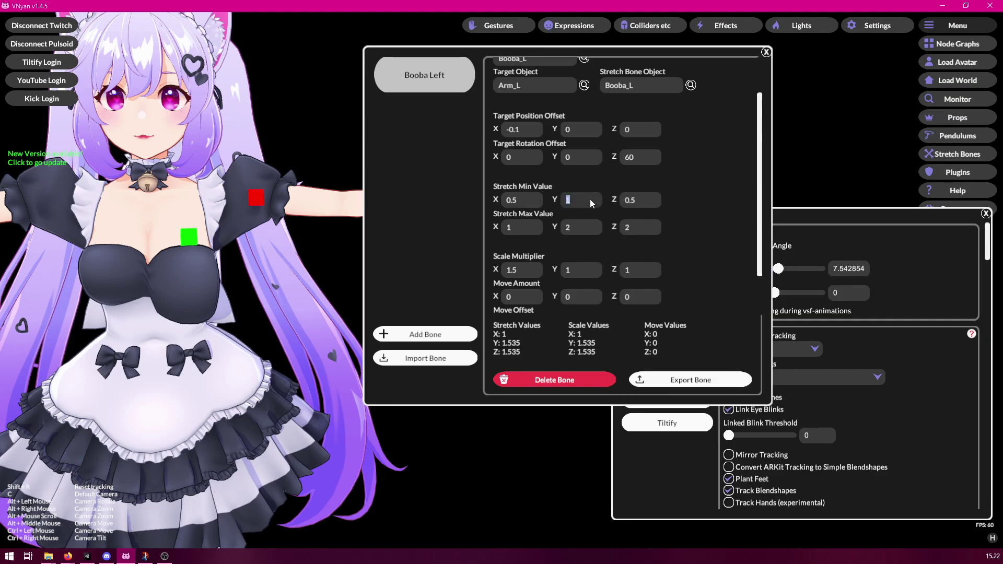
pyautogui.click(591, 200)
pyautogui.write('0.97')
pyautogui.click(653, 201)
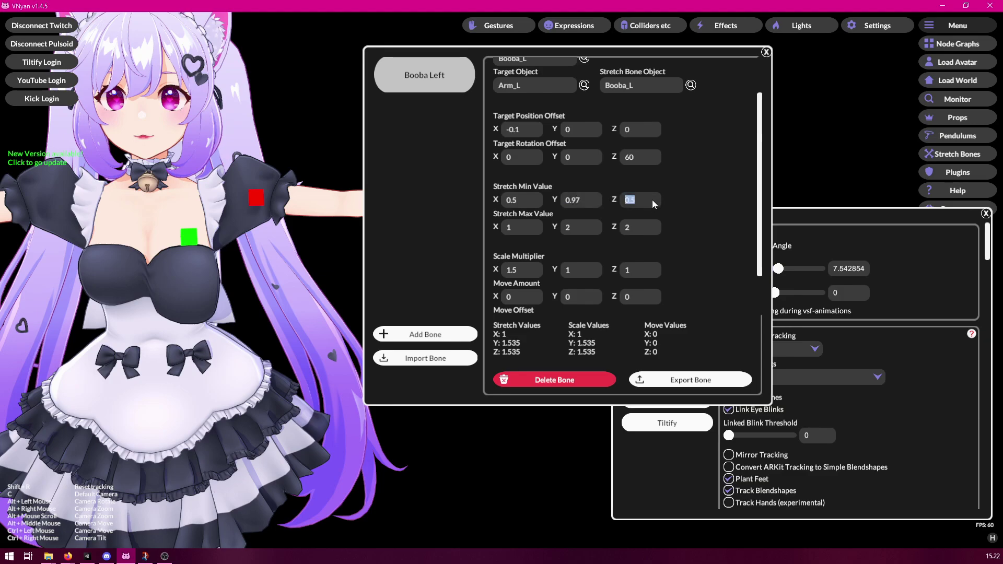
# - Re-enable Apply Arm Angle and inspect the chest from the side at arm angles of about 15 and 48
pyautogui.click(815, 215)
pyautogui.moveTo(780, 271)
pyautogui.mouseDown()
pyautogui.moveTo(763, 272)
pyautogui.moveTo(826, 276)
pyautogui.moveTo(732, 274)
pyautogui.moveTo(775, 284)
pyautogui.moveTo(736, 273)
pyautogui.moveTo(771, 274)
pyautogui.moveTo(748, 276)
pyautogui.moveTo(817, 294)
pyautogui.moveTo(760, 275)
pyautogui.moveTo(814, 292)
pyautogui.moveTo(762, 280)
pyautogui.moveTo(806, 300)
pyautogui.moveTo(785, 272)
pyautogui.mouseUp()
pyautogui.click(729, 246)
pyautogui.keyDown('alt'); pyautogui.moveTo(303, 210); pyautogui.dragTo(164, 203); pyautogui.keyUp('alt')
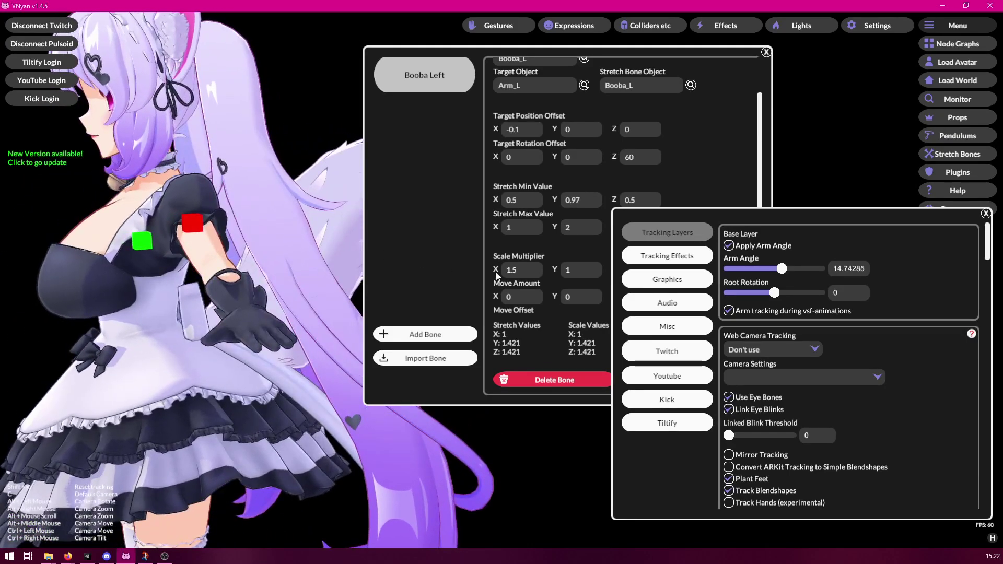
pyautogui.moveTo(781, 268); pyautogui.dragTo(801, 279)
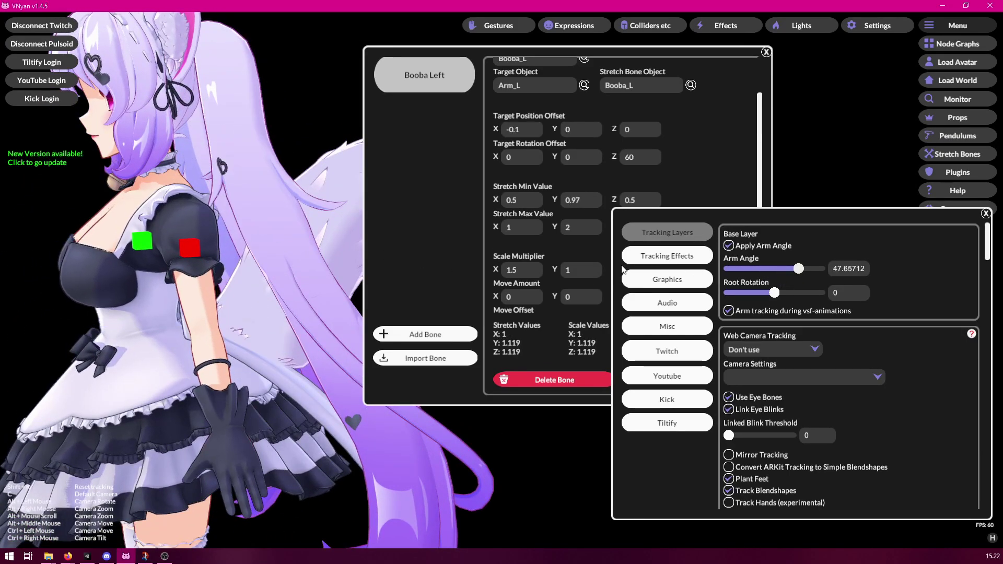
pyautogui.keyDown('alt'); pyautogui.moveTo(240, 230); pyautogui.dragTo(358, 231); pyautogui.keyUp('alt')
# - Set the stretch max Z value to 1 and check the avatar with the arm angle at about 56
pyautogui.click(697, 176)
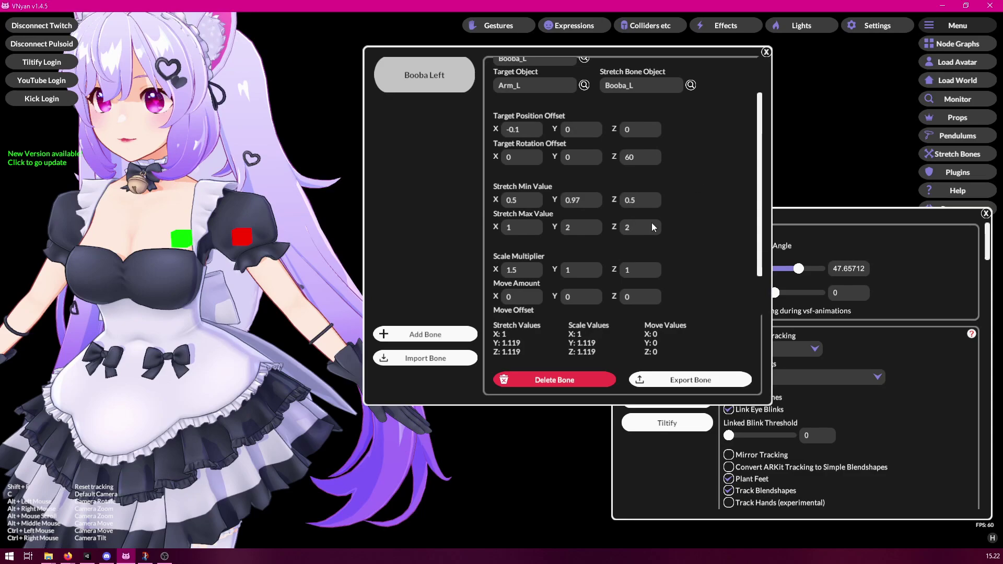
pyautogui.click(628, 231)
pyautogui.write('1')
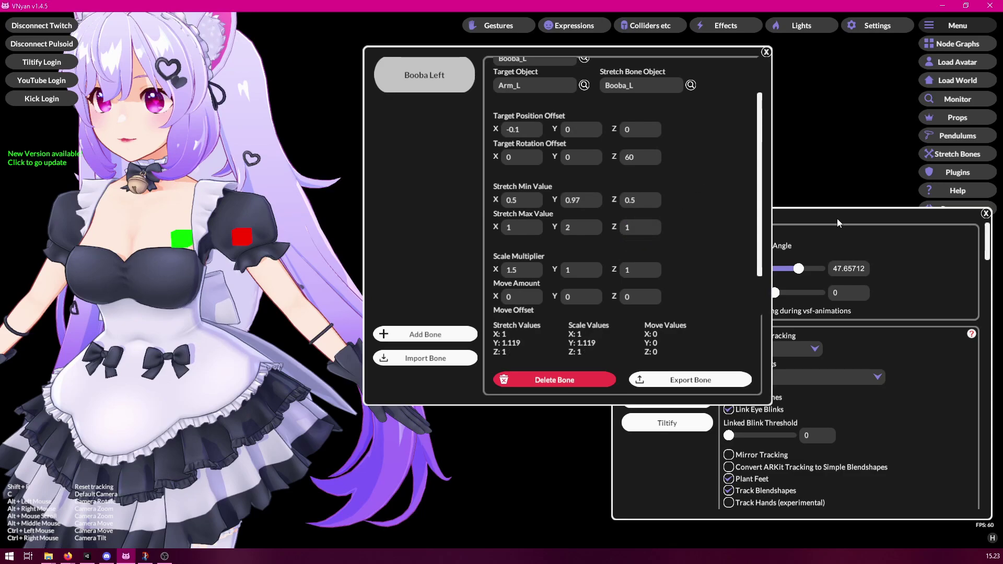
pyautogui.click(837, 219)
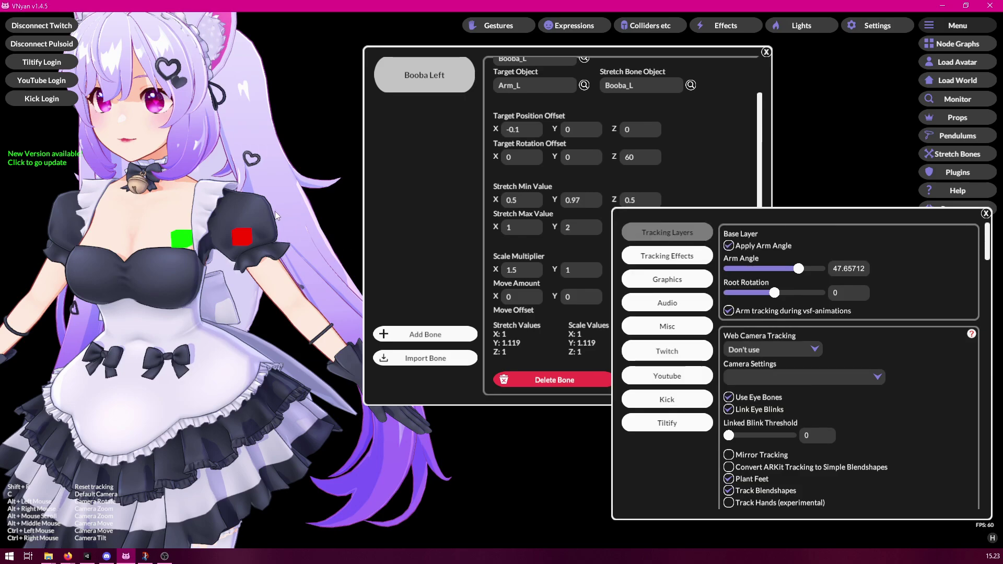
pyautogui.keyDown('alt'); pyautogui.moveTo(274, 211); pyautogui.dragTo(219, 233); pyautogui.keyUp('alt')
pyautogui.moveTo(800, 272); pyautogui.dragTo(801, 312)
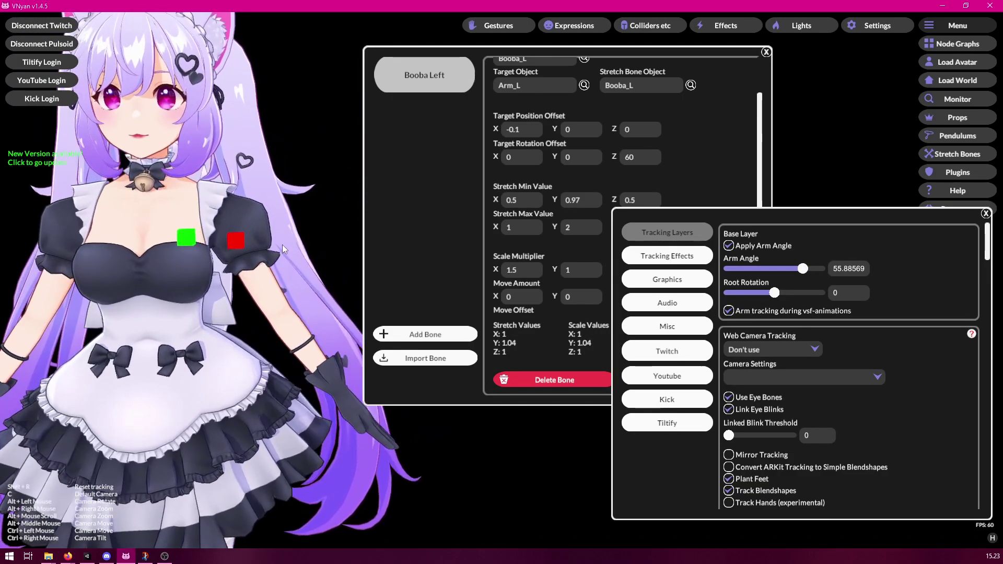
# - Set the stretch min Z value to 1 and check the chest from side and front at an arm angle of about 90
pyautogui.click(714, 165)
pyautogui.click(648, 203)
pyautogui.write('1')
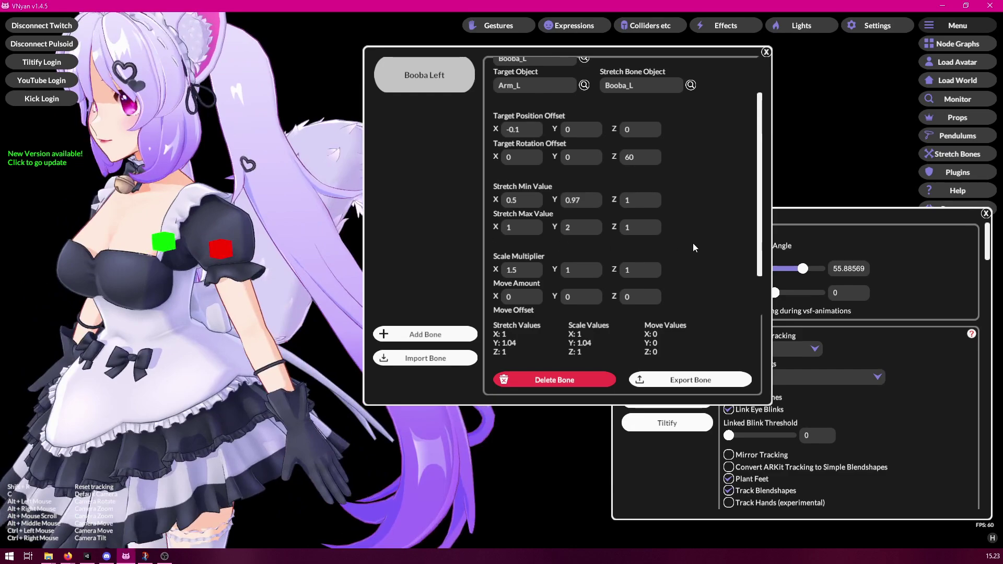
pyautogui.moveTo(814, 270); pyautogui.dragTo(822, 280)
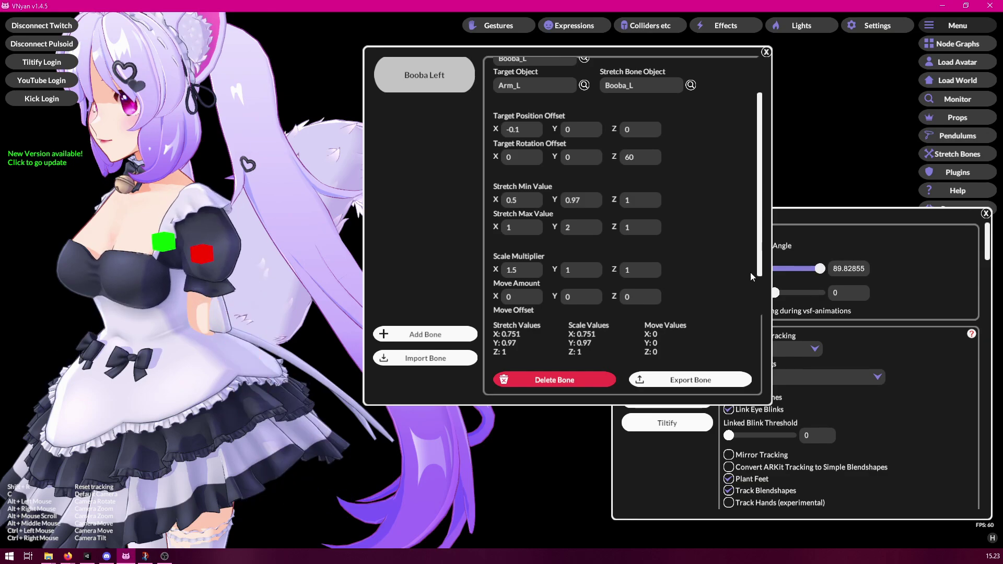
pyautogui.keyDown('alt'); pyautogui.moveTo(231, 205); pyautogui.dragTo(307, 194); pyautogui.keyUp('alt')
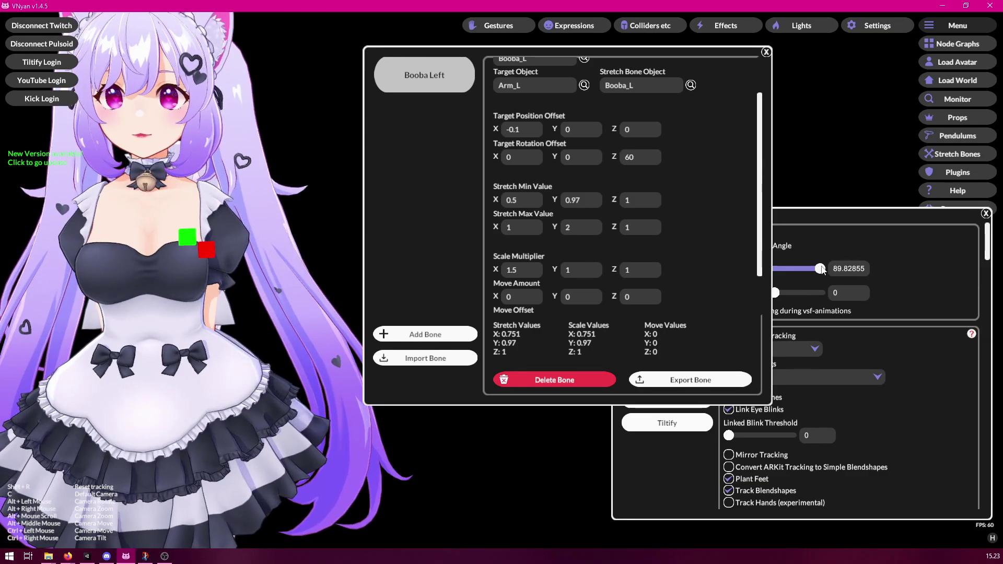
pyautogui.click(820, 268)
# - Raise the arms to an arm angle of about -22 and inspect the stretched chest from the side
pyautogui.scroll(-2, 730, 199)
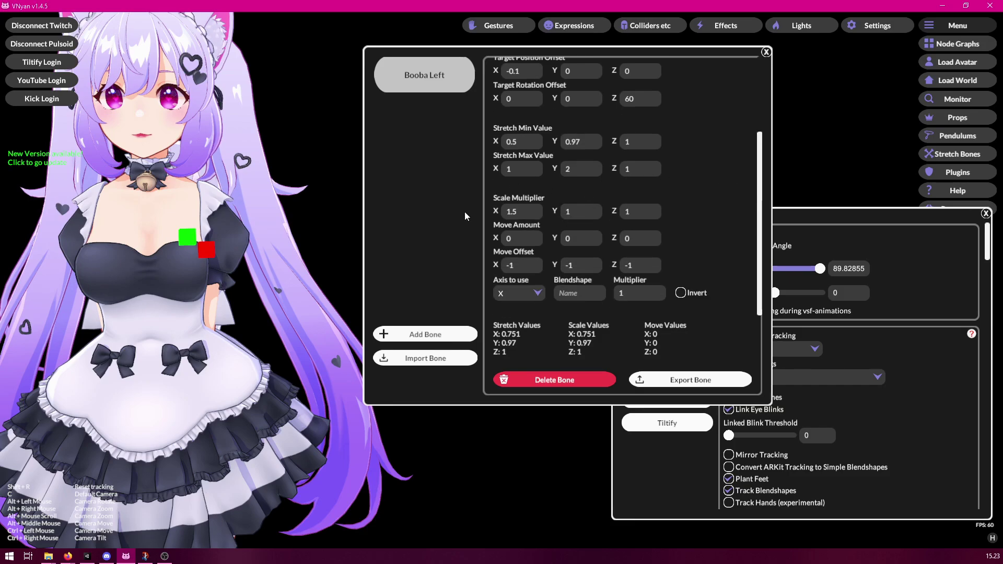
pyautogui.moveTo(820, 268); pyautogui.dragTo(770, 267)
pyautogui.moveTo(758, 266); pyautogui.dragTo(763, 267)
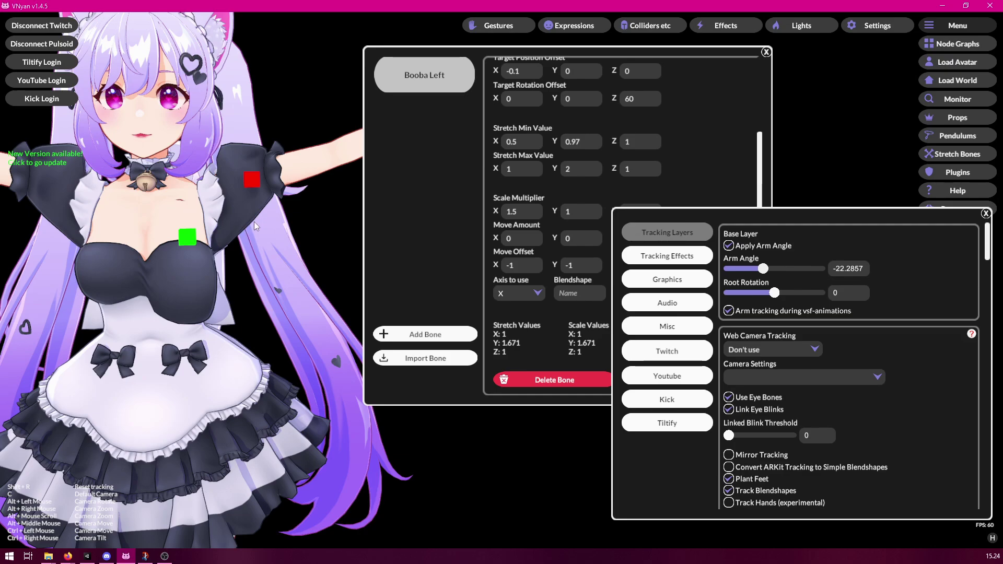
pyautogui.keyDown('alt'); pyautogui.moveTo(277, 203); pyautogui.dragTo(156, 225); pyautogui.keyUp('alt')
pyautogui.press('c')
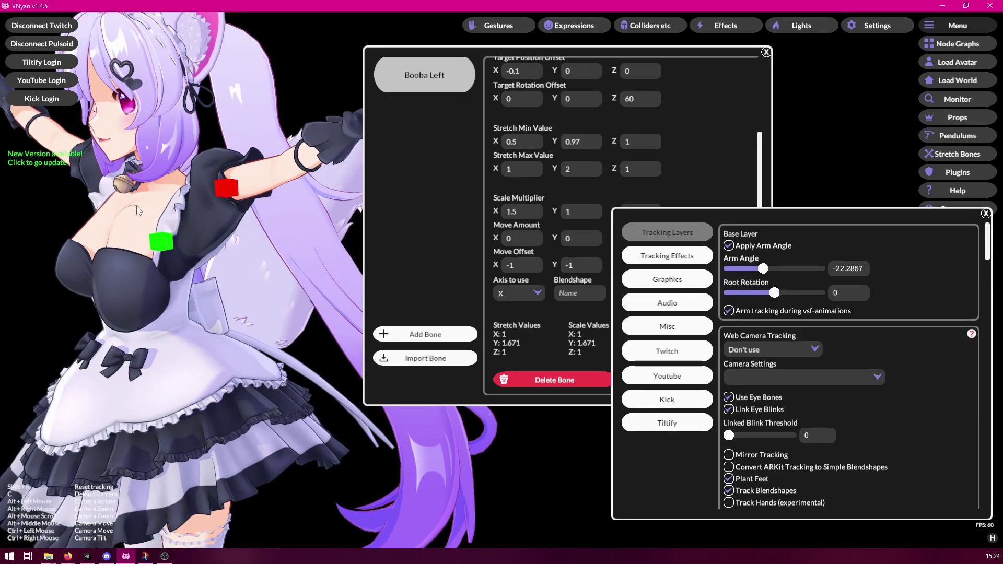
# - Try a Scale Multiplier Y of 0.5 on the left chest bone and test it from the front at another arm angle
pyautogui.keyDown('alt'); pyautogui.moveTo(181, 210); pyautogui.dragTo(132, 180); pyautogui.keyUp('alt')
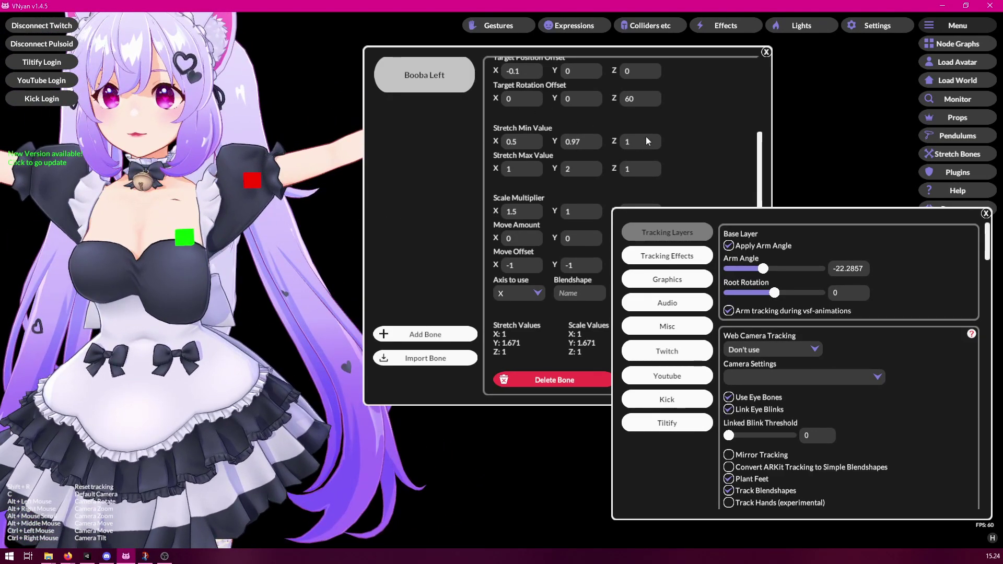
pyautogui.click(699, 151)
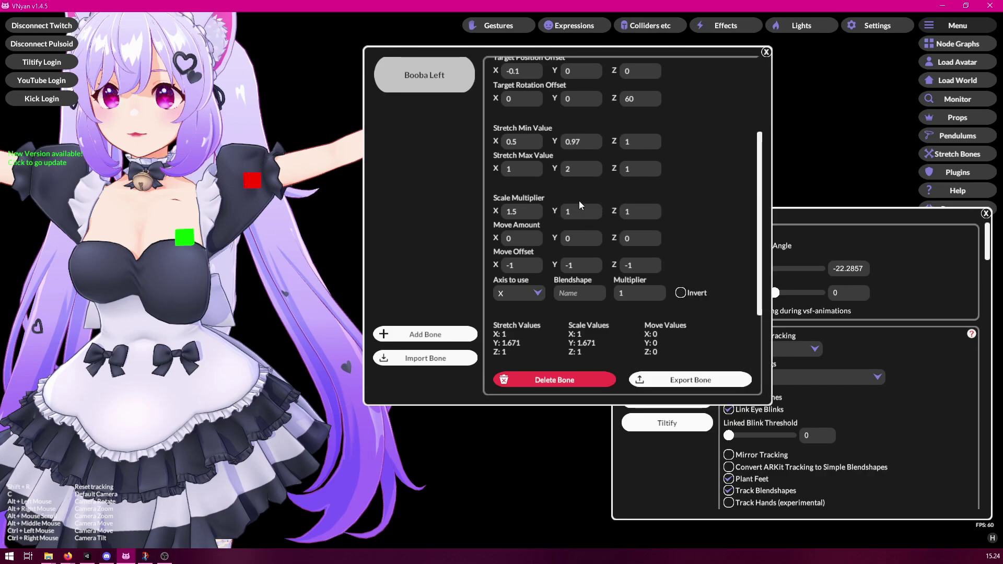
pyautogui.click(583, 214)
pyautogui.write('0.5')
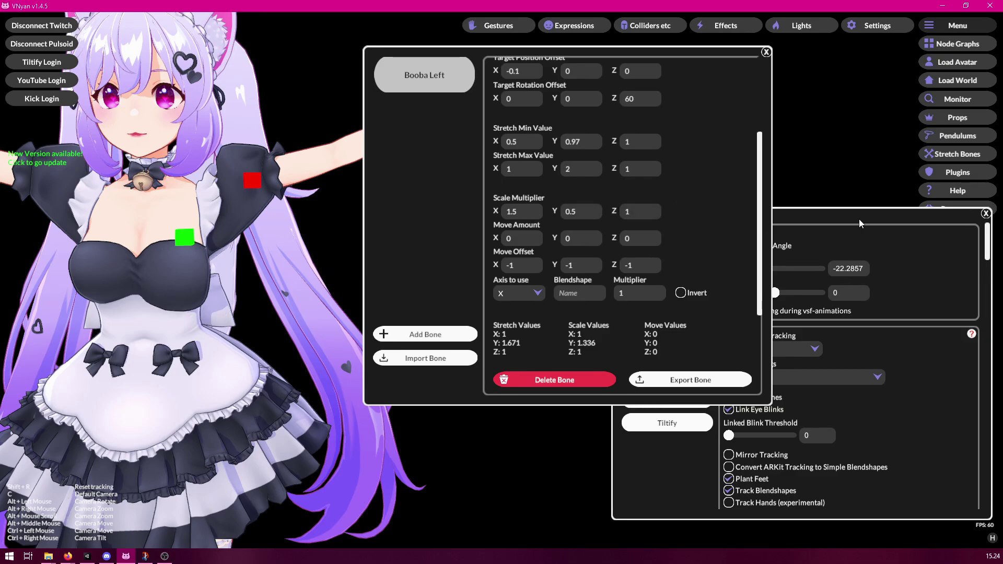
pyautogui.click(779, 269)
pyautogui.moveTo(779, 269); pyautogui.dragTo(764, 287)
# - Try a Scale Multiplier Y of 0.3 and check the chest at an arm angle of about -2
pyautogui.click(596, 211)
pyautogui.write('0.3')
pyautogui.click(587, 242)
pyautogui.moveTo(768, 269); pyautogui.dragTo(777, 294)
# - Set the Stretch Min Value Y of the left chest bone to 1
pyautogui.click(691, 159)
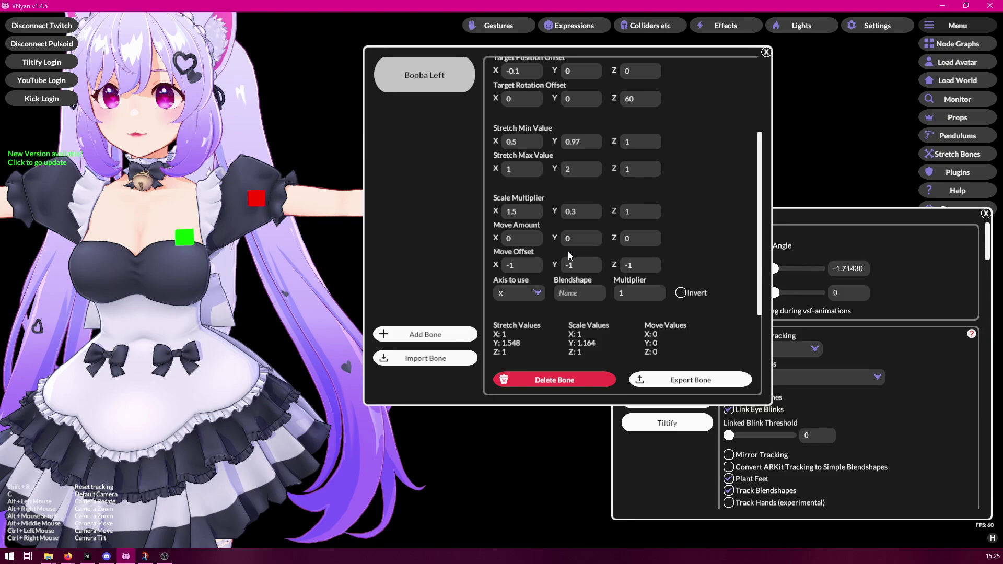
pyautogui.click(586, 148)
pyautogui.write('1')
# - Try a Move Amount Y of 0.1 and lower the arms to an arm angle of about 81
pyautogui.click(589, 240)
pyautogui.write('0.1')
pyautogui.press('Return')
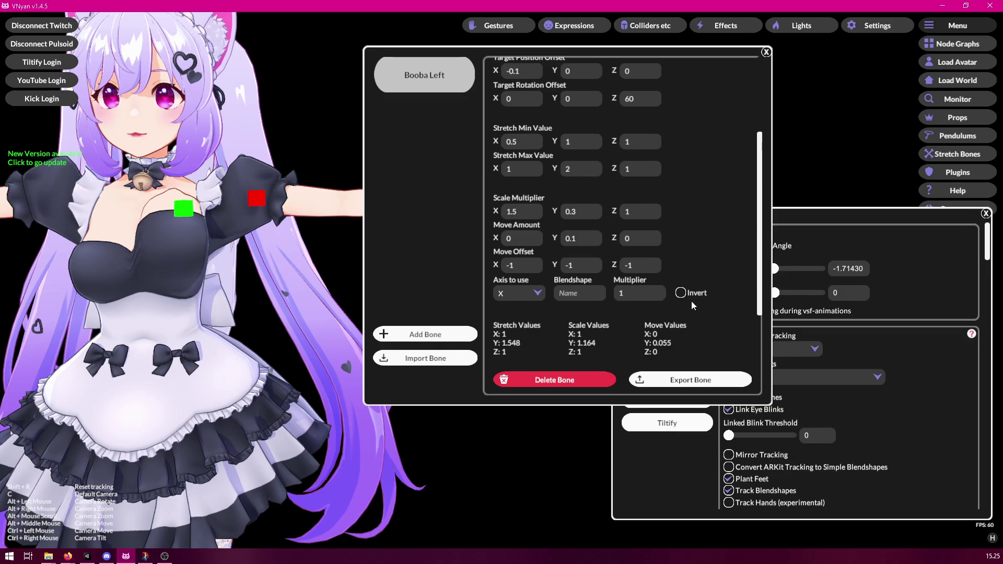
pyautogui.click(800, 225)
pyautogui.moveTo(775, 268); pyautogui.dragTo(815, 269)
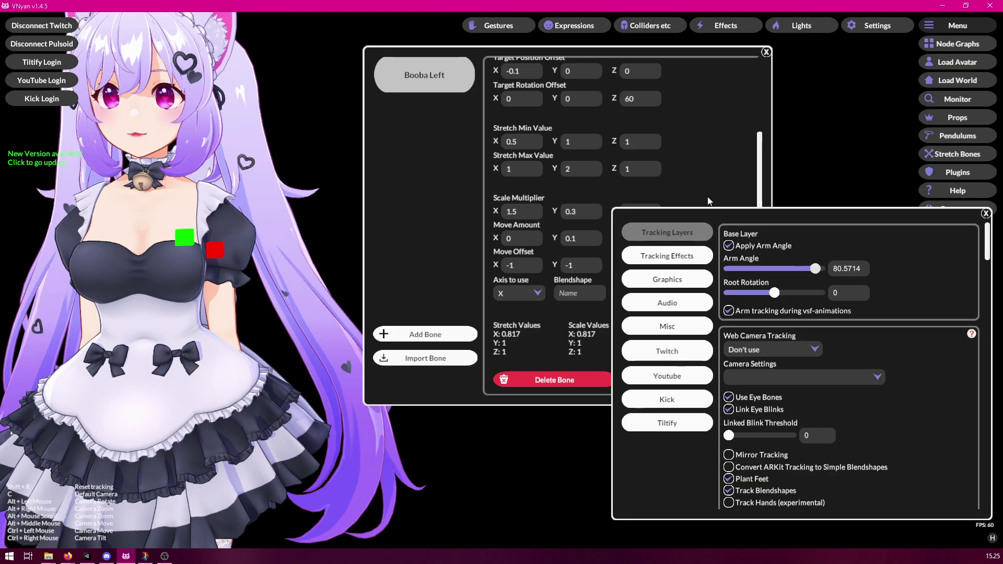
# - Try a Move Amount Y of 0.01 and test the chest at arm angles of about -53 and 29
pyautogui.click(725, 161)
pyautogui.click(589, 244)
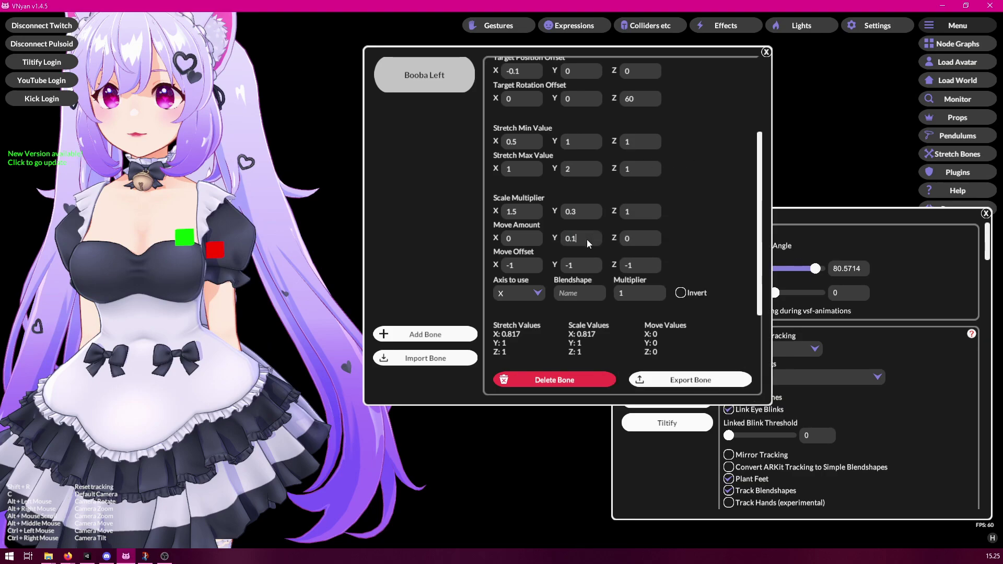
pyautogui.write('0')
pyautogui.click(807, 262)
pyautogui.moveTo(816, 271); pyautogui.dragTo(747, 272)
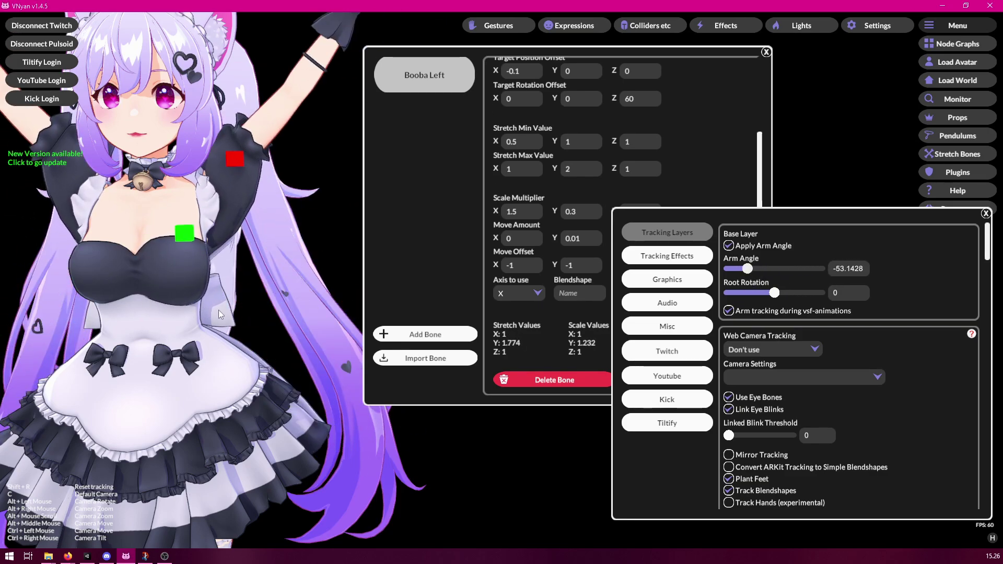
pyautogui.moveTo(749, 272); pyautogui.dragTo(790, 278)
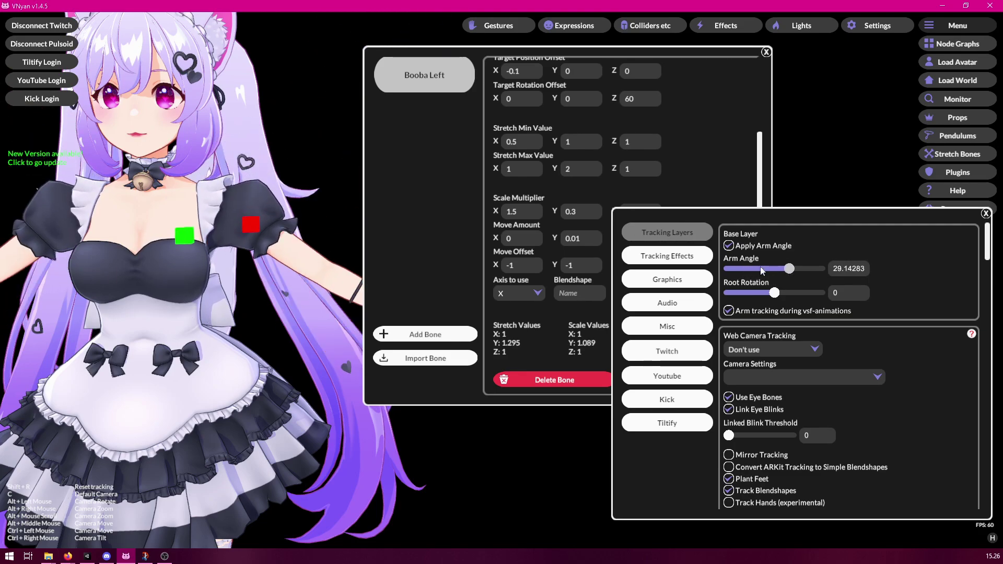
# - Try a Move Amount Y of 0.015 and check the chest at an arm angle of about 50
pyautogui.click(699, 180)
pyautogui.click(596, 242)
pyautogui.write('5')
pyautogui.click(728, 219)
pyautogui.click(815, 224)
pyautogui.moveTo(791, 275); pyautogui.dragTo(804, 290)
# - Set Move Amount Y to 0.02 and raise the arms to an arm angle of about -69
pyautogui.click(683, 193)
pyautogui.click(593, 242)
pyautogui.press('BackSpace')
pyautogui.press('BackSpace')
pyautogui.write('2')
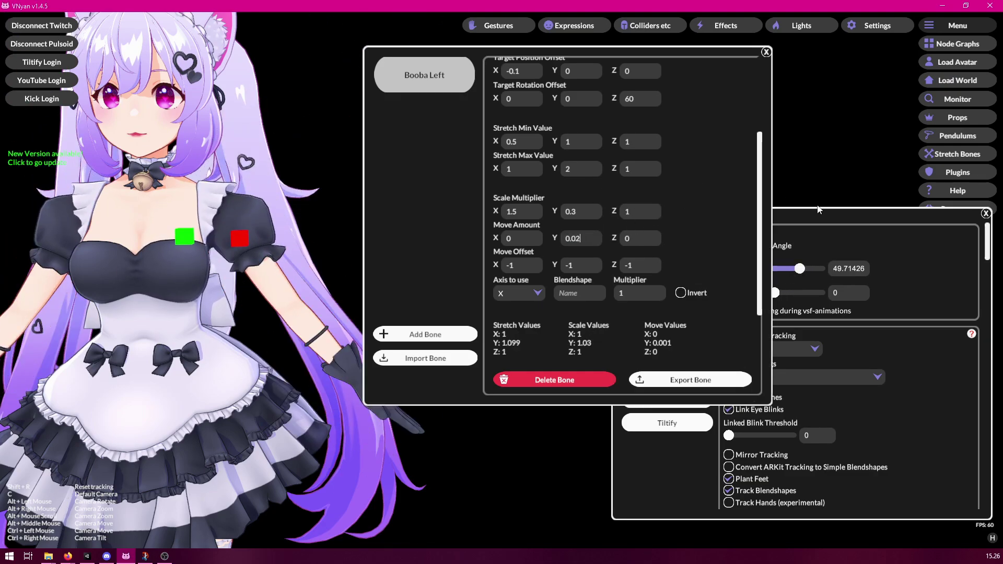
pyautogui.click(849, 218)
pyautogui.moveTo(798, 270); pyautogui.dragTo(738, 272)
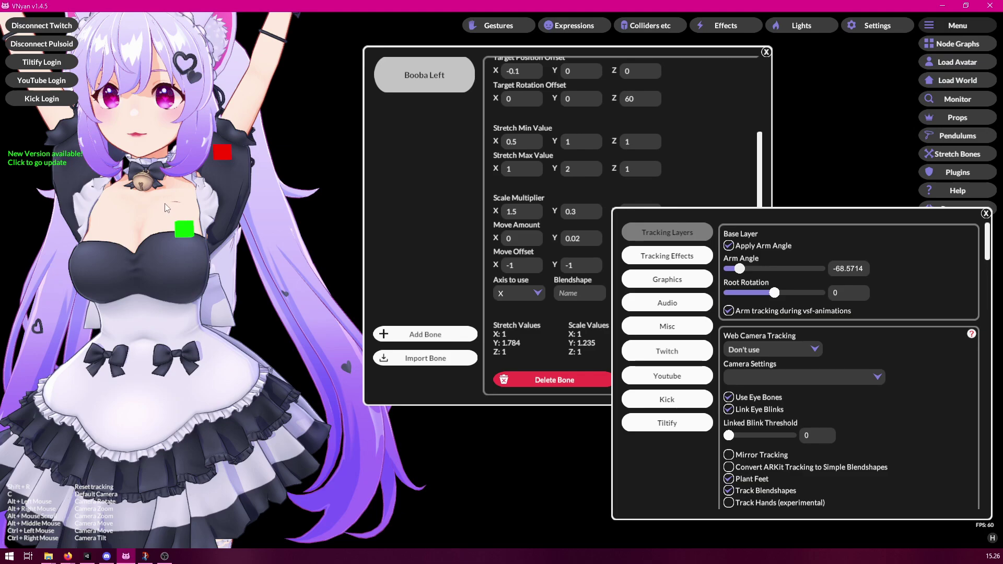
# - Try Scale Multiplier Y values of 0.28 and 0.25 with the arms raised, settling on 0.2
pyautogui.moveTo(769, 226); pyautogui.dragTo(777, 325)
pyautogui.click(579, 211)
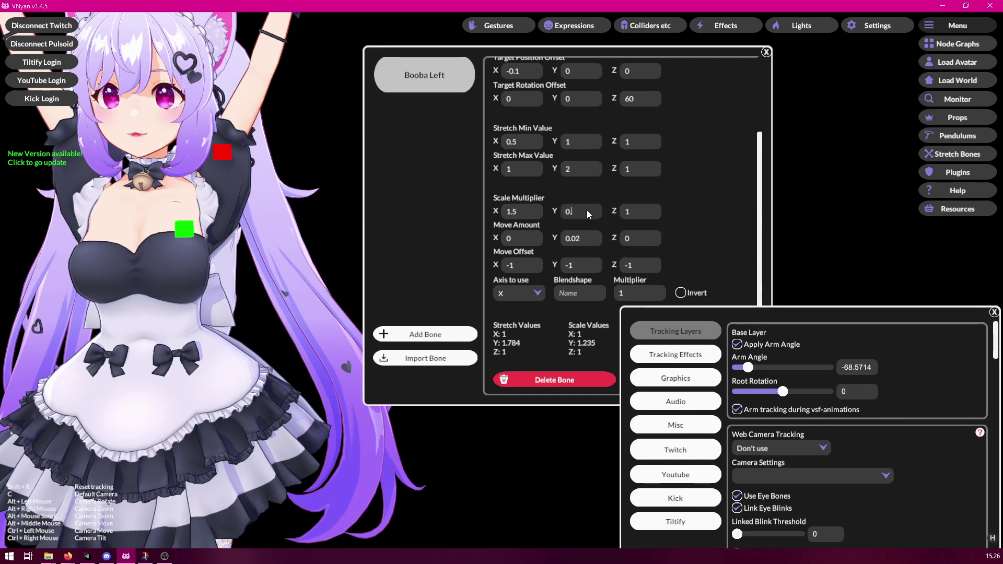
pyautogui.click(645, 214)
pyautogui.click(589, 209)
pyautogui.write('0.2')
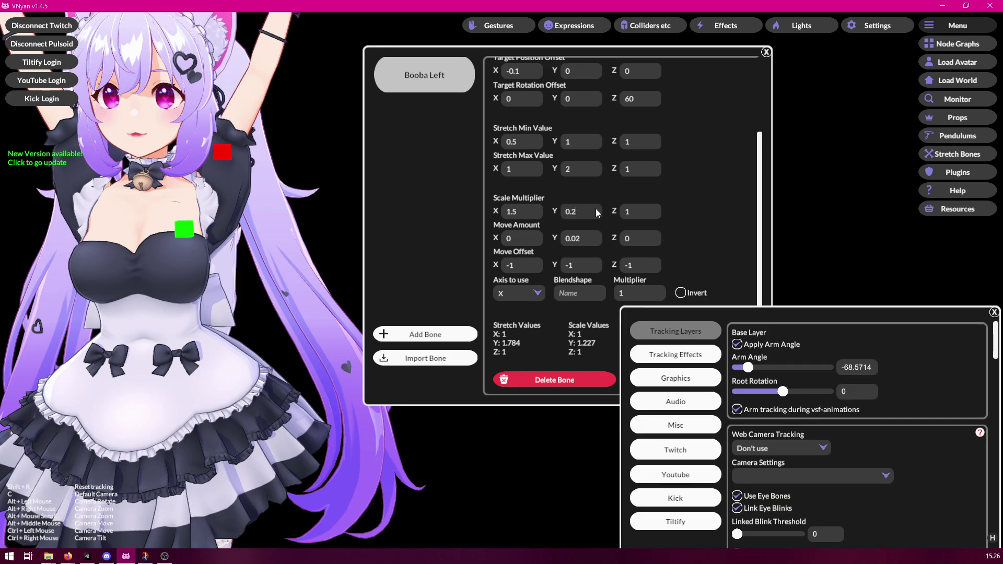
pyautogui.write('8')
pyautogui.click(577, 207)
pyautogui.press('BackSpace')
pyautogui.write('5')
pyautogui.click(645, 213)
pyautogui.click(651, 214)
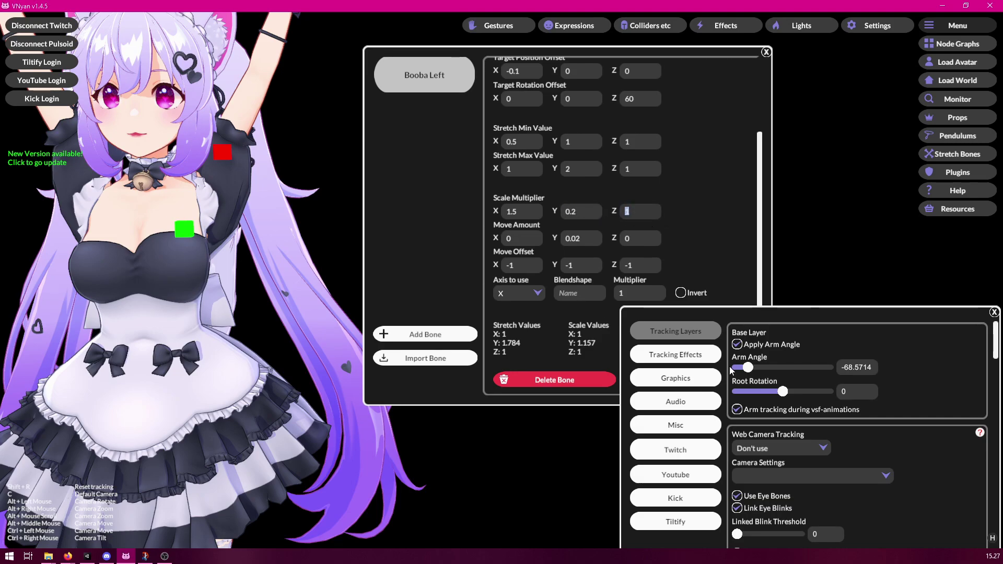
# - Lower the arms to an arm angle of 90 and inspect the left chest from the front and the side
pyautogui.moveTo(772, 325); pyautogui.dragTo(795, 161)
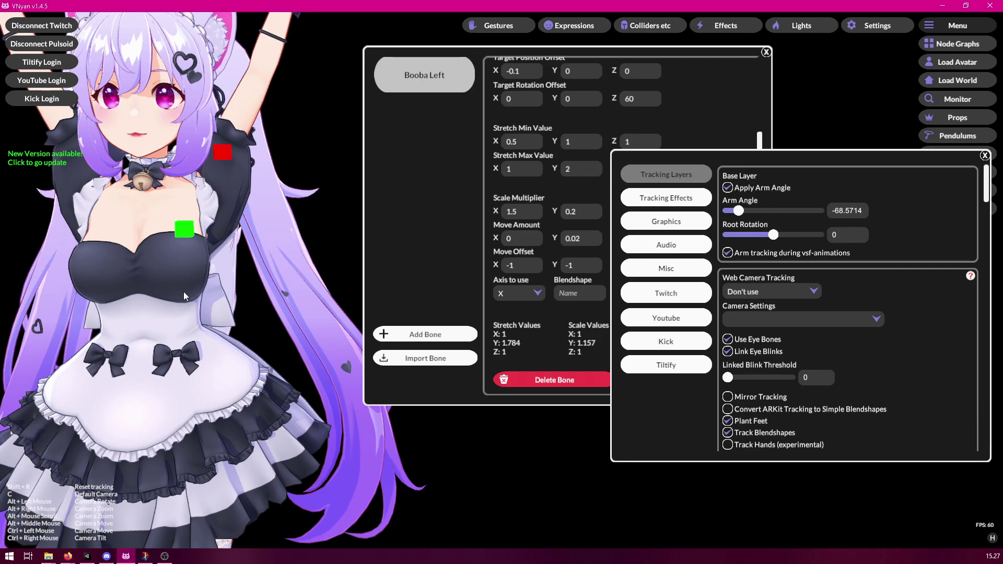
pyautogui.click(738, 212)
pyautogui.moveTo(738, 214); pyautogui.dragTo(817, 257)
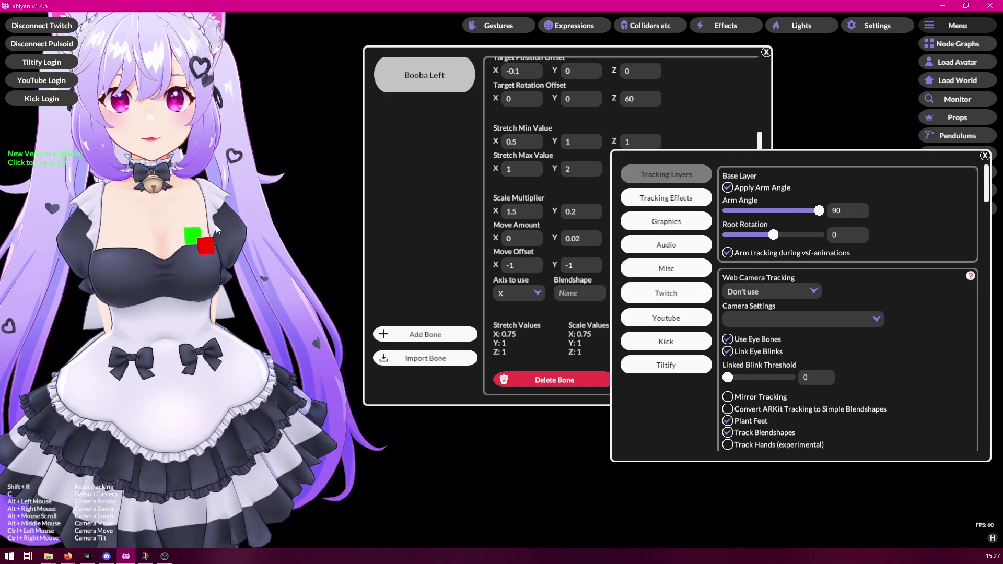
pyautogui.keyDown('alt'); pyautogui.moveTo(216, 219); pyautogui.dragTo(230, 301); pyautogui.keyUp('alt')
pyautogui.keyDown('alt'); pyautogui.scroll(3, 262, 235); pyautogui.keyUp('alt')
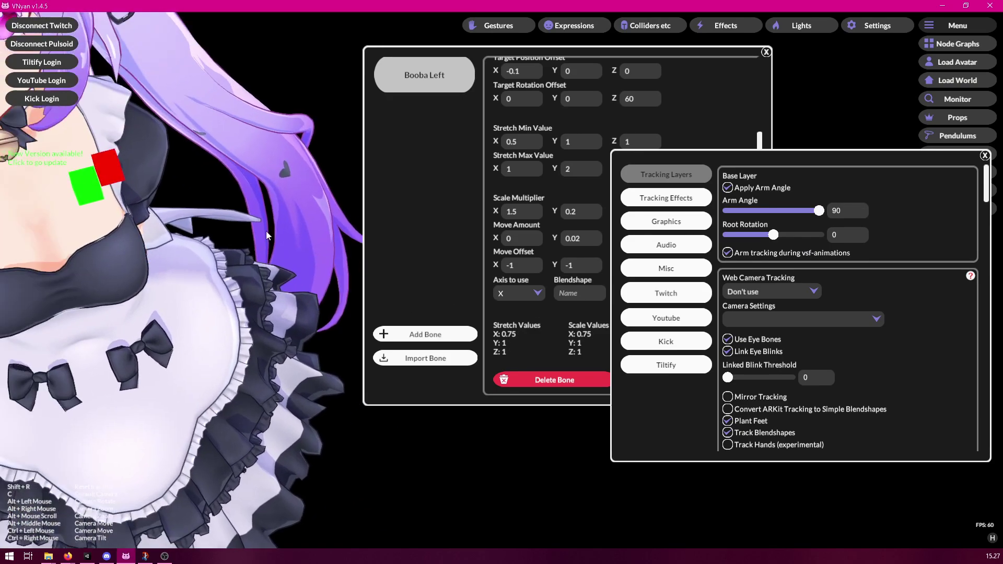
pyautogui.keyDown('alt'); pyautogui.scroll(-2, 266, 231); pyautogui.keyUp('alt')
pyautogui.keyDown('alt'); pyautogui.moveTo(244, 230); pyautogui.dragTo(226, 255); pyautogui.keyUp('alt')
pyautogui.keyDown('alt'); pyautogui.scroll(-4, 225, 288); pyautogui.keyUp('alt')
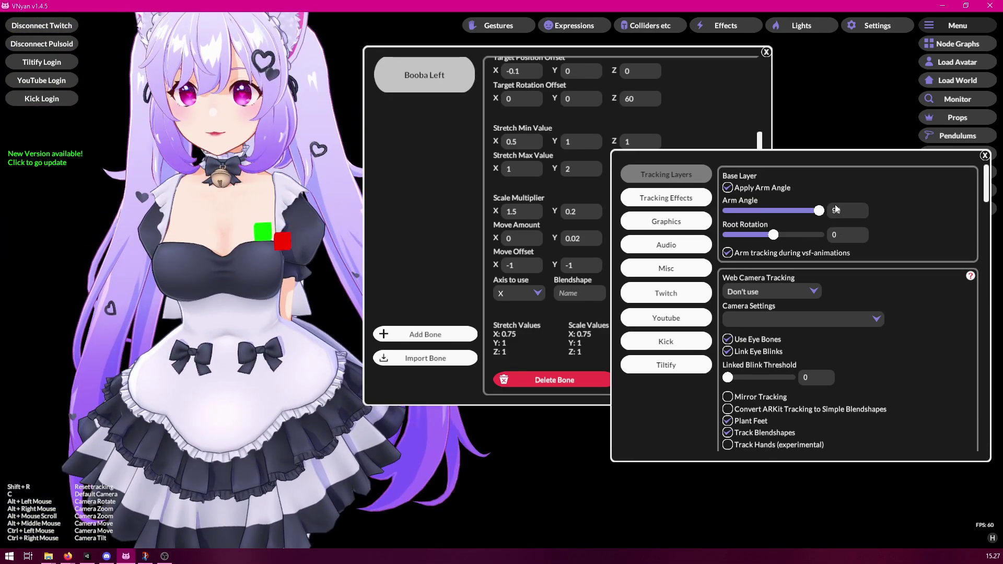
# - Compare the chest and the bone's stretch values at arm angles of about 84, 33 and 67
pyautogui.moveTo(819, 211); pyautogui.dragTo(803, 214)
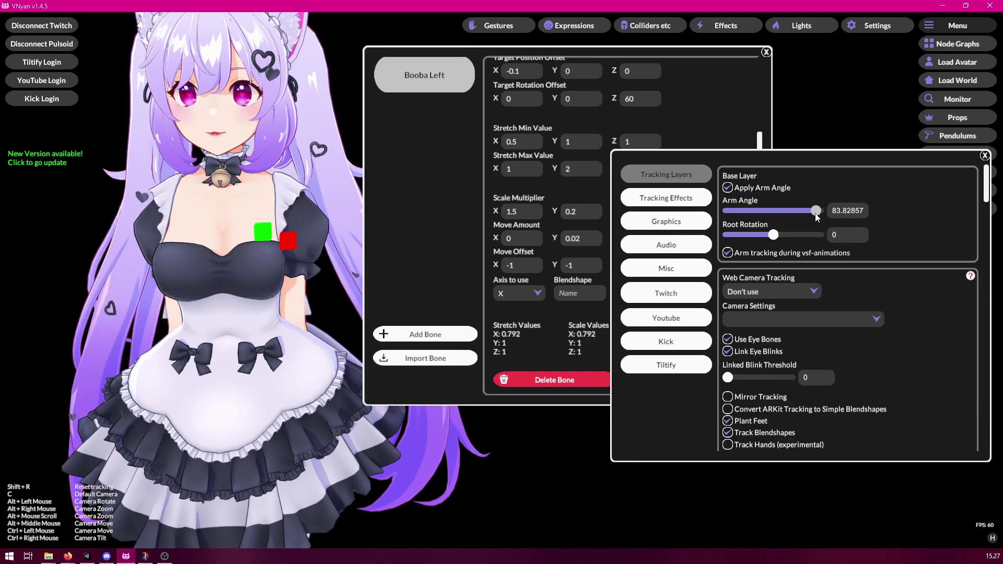
pyautogui.moveTo(816, 212); pyautogui.dragTo(790, 211)
pyautogui.click(710, 135)
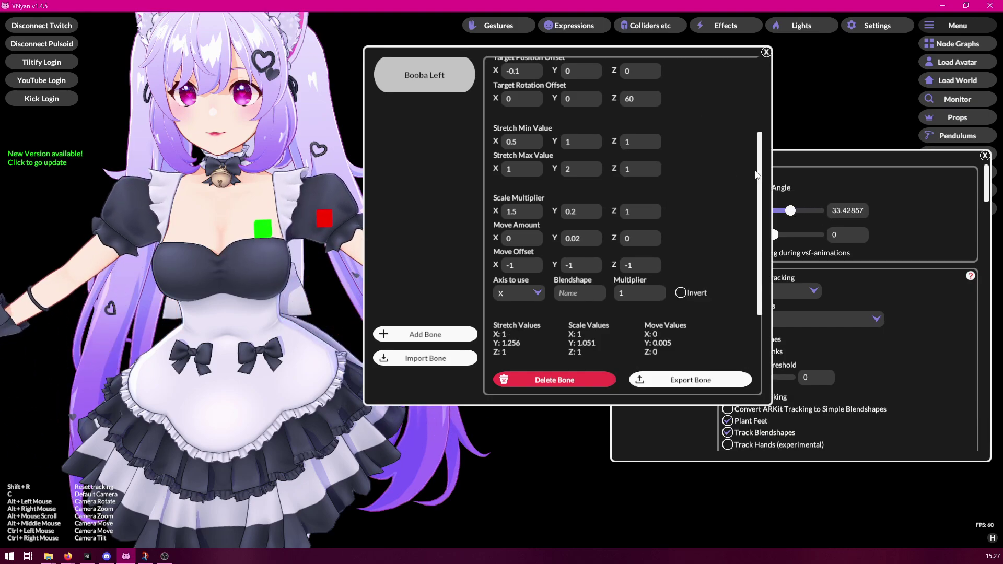
pyautogui.click(520, 234)
pyautogui.click(813, 159)
pyautogui.moveTo(792, 211); pyautogui.dragTo(809, 211)
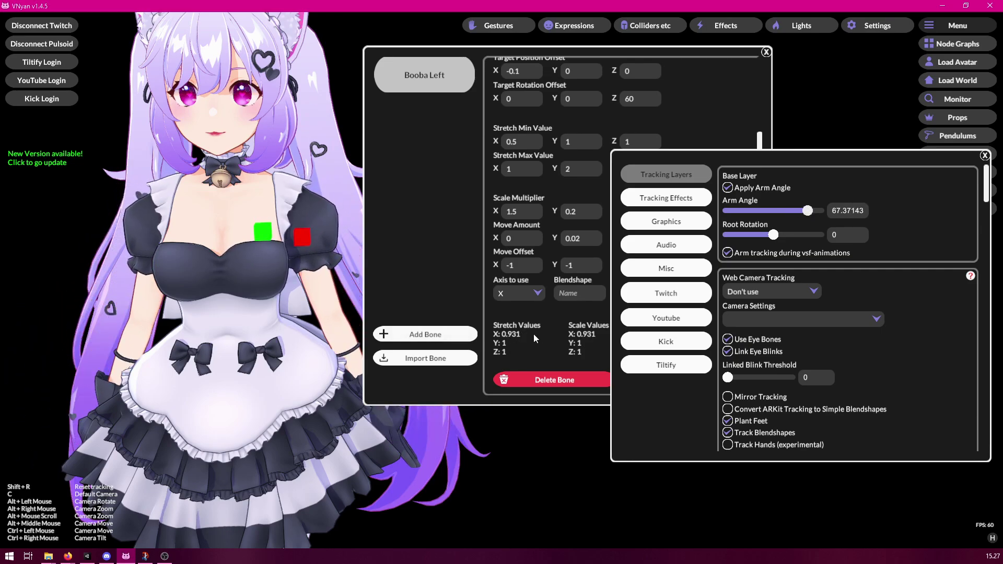
# - Try Move Amount X values of 0.01 and -0.01 at arm angles of about 61 and 54
pyautogui.click(523, 238)
pyautogui.moveTo(807, 210); pyautogui.dragTo(804, 234)
pyautogui.click(506, 240)
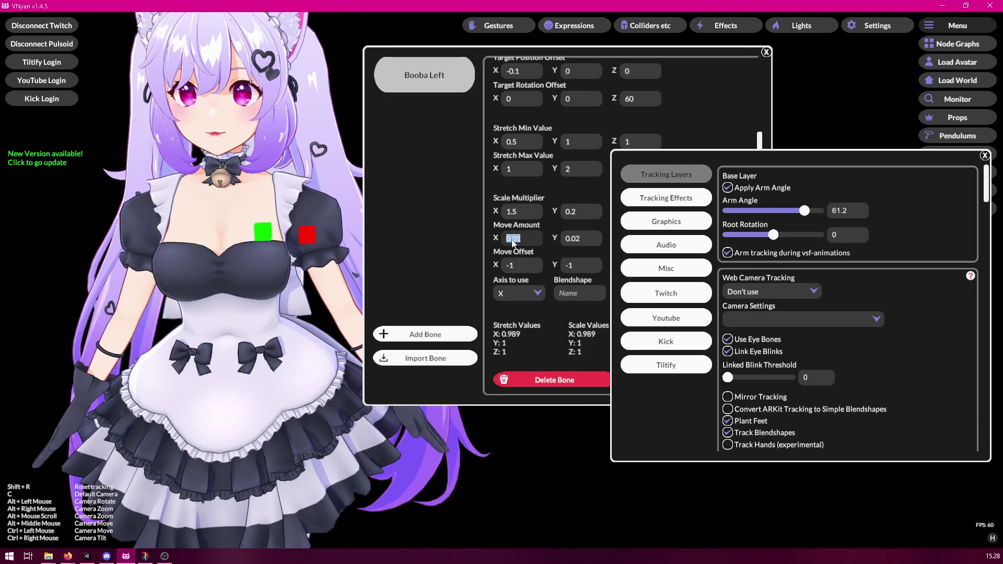
pyautogui.write('-')
pyautogui.moveTo(805, 211); pyautogui.dragTo(805, 230)
# - Try a Move Amount X of -0.1 and lower the arms to an arm angle of 90
pyautogui.click(526, 244)
pyautogui.press('BackSpace')
pyautogui.press('BackSpace')
pyautogui.write('1')
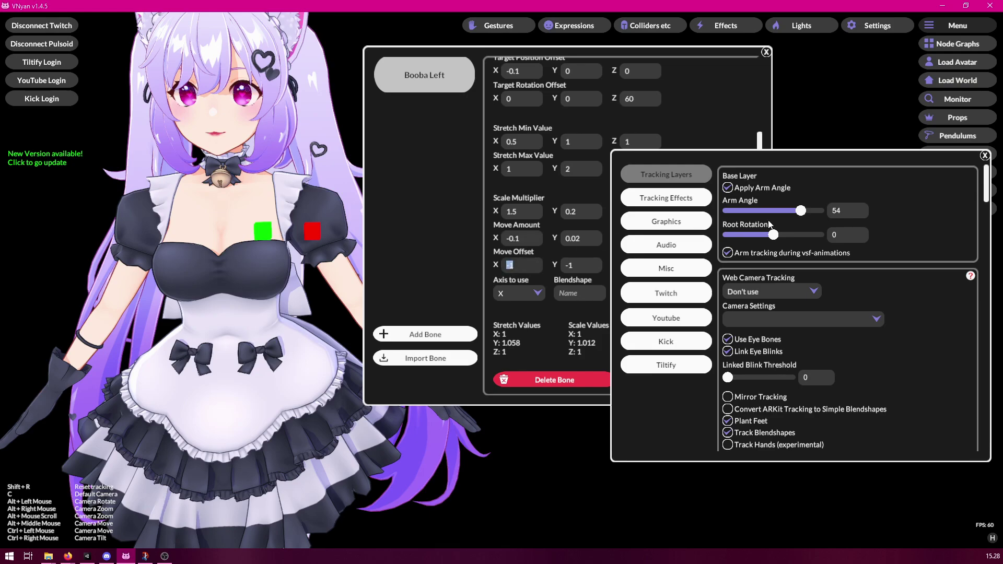
pyautogui.moveTo(800, 212); pyautogui.dragTo(819, 248)
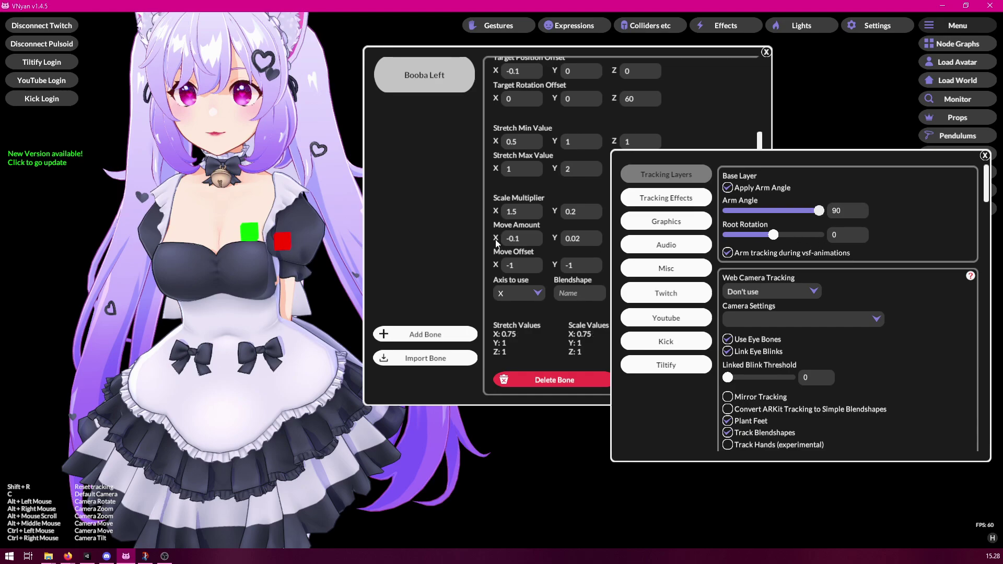
# - Inspect the left chest and hidden arm close up from the front and the side at an arm angle of 90
pyautogui.keyDown('alt'); pyautogui.scroll(5, 307, 207); pyautogui.keyUp('alt')
pyautogui.keyDown('alt'); pyautogui.moveTo(293, 242); pyautogui.dragTo(224, 233); pyautogui.keyUp('alt')
pyautogui.keyDown('alt'); pyautogui.moveTo(225, 233); pyautogui.dragTo(245, 235, button='middle'); pyautogui.keyUp('alt')
pyautogui.keyDown('alt'); pyautogui.moveTo(237, 231); pyautogui.dragTo(182, 252); pyautogui.keyUp('alt')
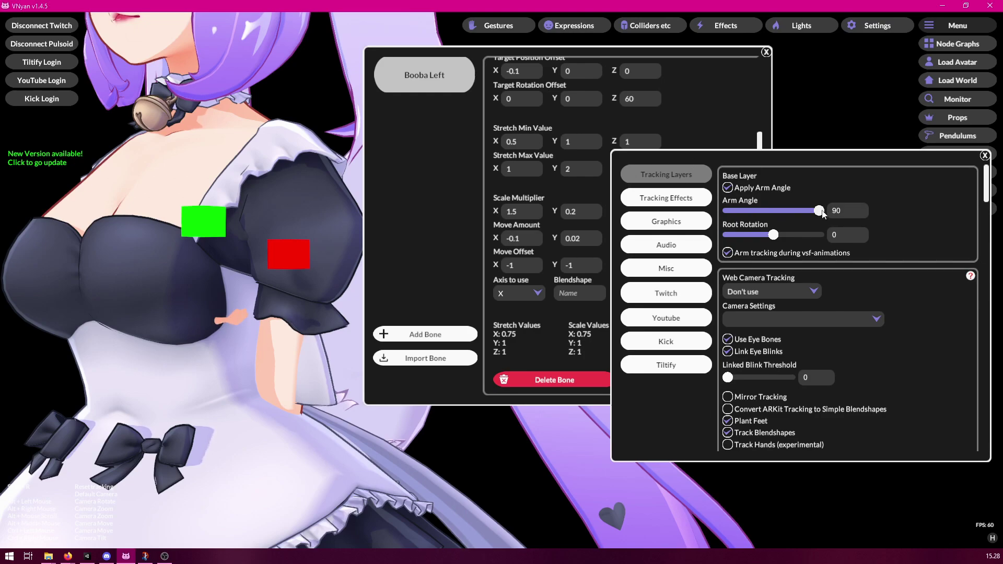
pyautogui.moveTo(823, 211); pyautogui.dragTo(830, 217)
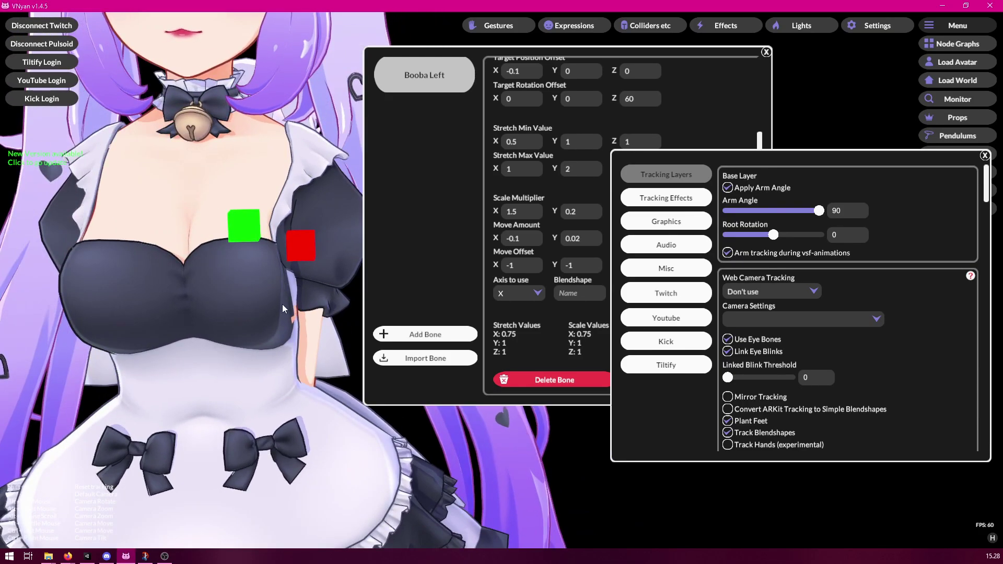
pyautogui.keyDown('alt'); pyautogui.moveTo(293, 271); pyautogui.dragTo(242, 263); pyautogui.keyUp('alt')
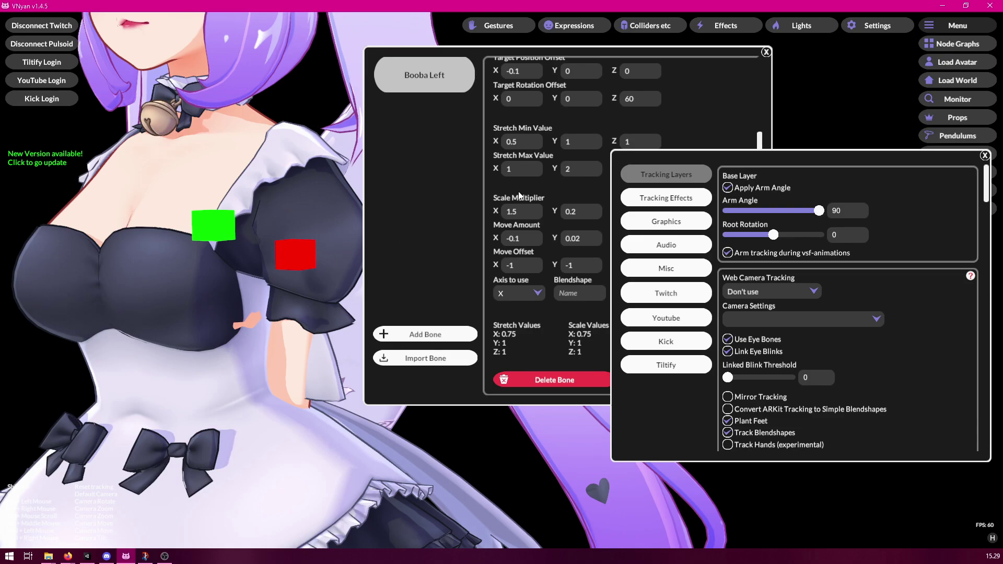
# - Reduce the Move Amount X through -0.09 to -0.07 while watching the chest from the side
pyautogui.click(530, 239)
pyautogui.click(529, 262)
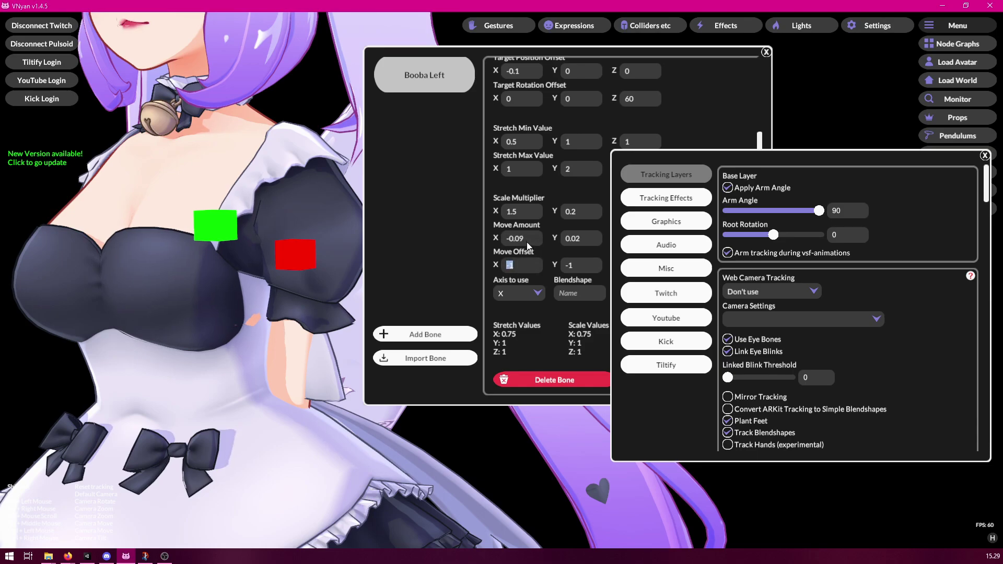
pyautogui.click(527, 266)
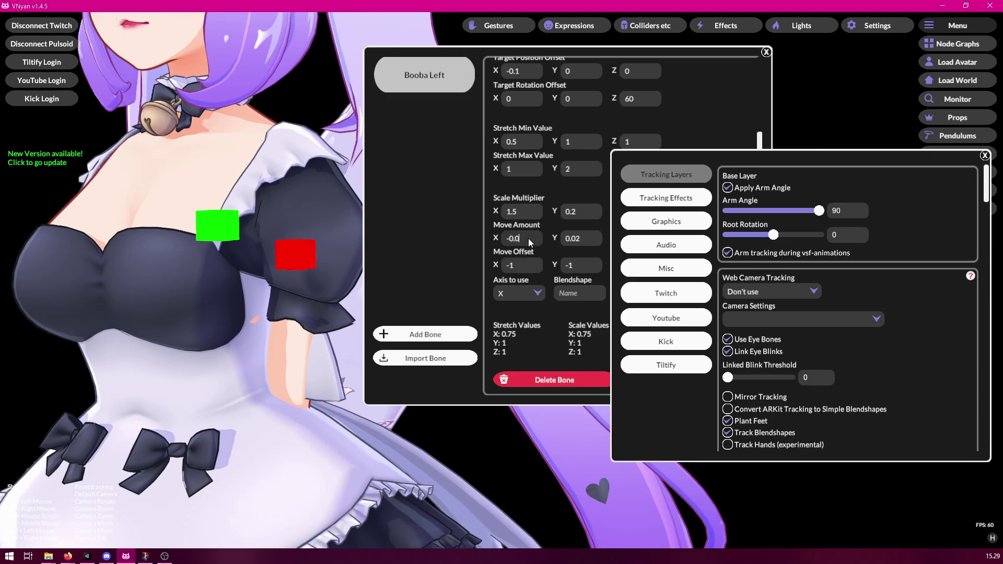
pyautogui.click(524, 265)
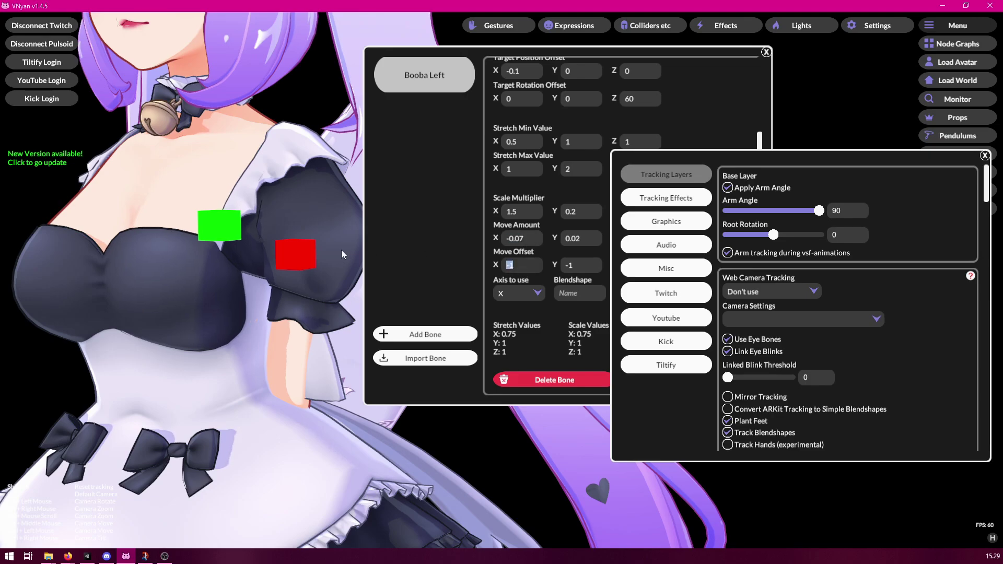
# - Check the avatar from the front at arm angles of about 71 and 17
pyautogui.keyDown('alt'); pyautogui.moveTo(341, 251); pyautogui.dragTo(369, 246); pyautogui.keyUp('alt')
pyautogui.keyDown('alt'); pyautogui.scroll(-5, 323, 272); pyautogui.keyUp('alt')
pyautogui.keyDown('alt'); pyautogui.moveTo(322, 273); pyautogui.dragTo(292, 306, button='middle'); pyautogui.keyUp('alt')
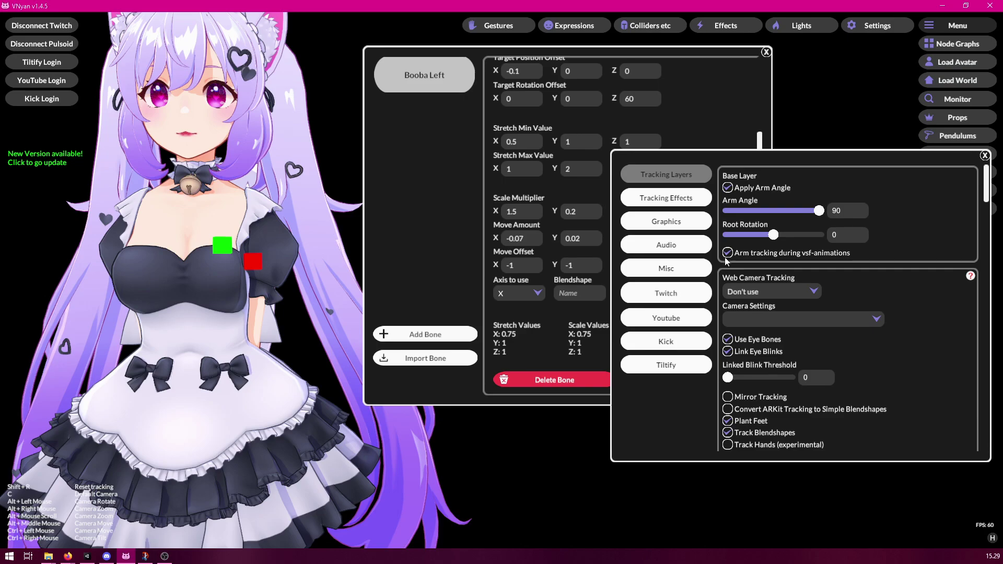
pyautogui.moveTo(819, 210); pyautogui.dragTo(811, 213)
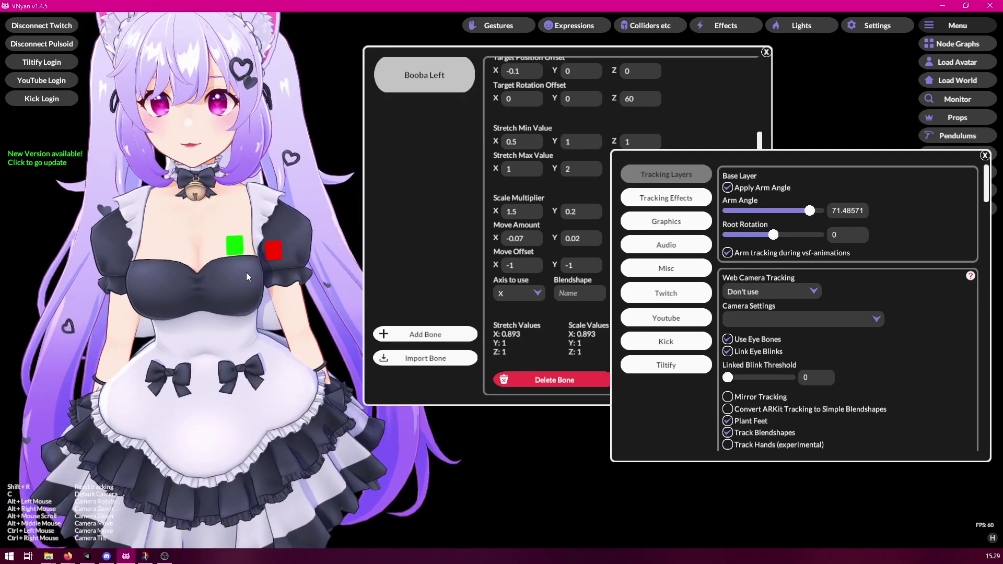
pyautogui.moveTo(811, 218); pyautogui.dragTo(796, 248)
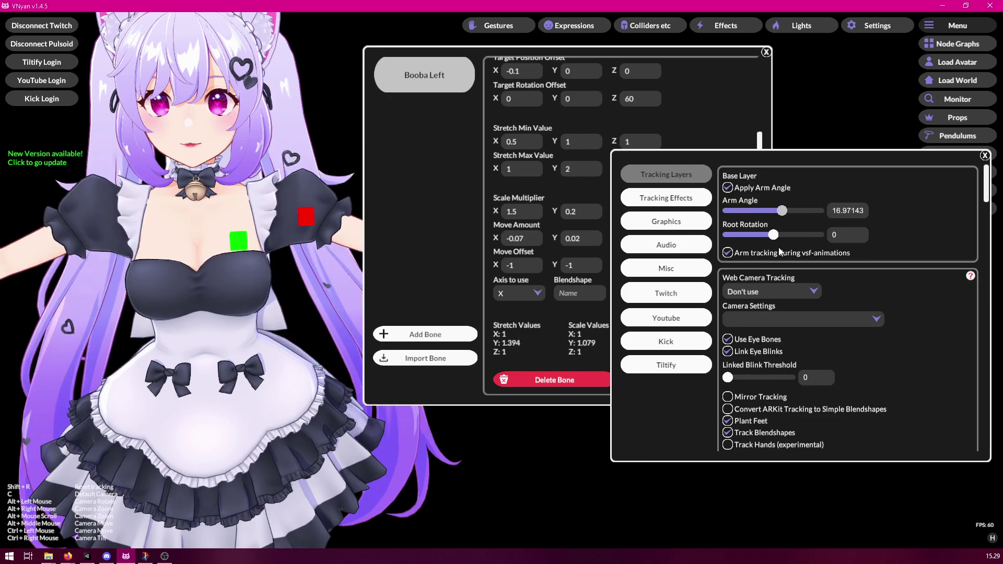
# - Set the arm angle to 60 and bring the left chest bone's settings back to the front
pyautogui.click(860, 211)
pyautogui.write('60')
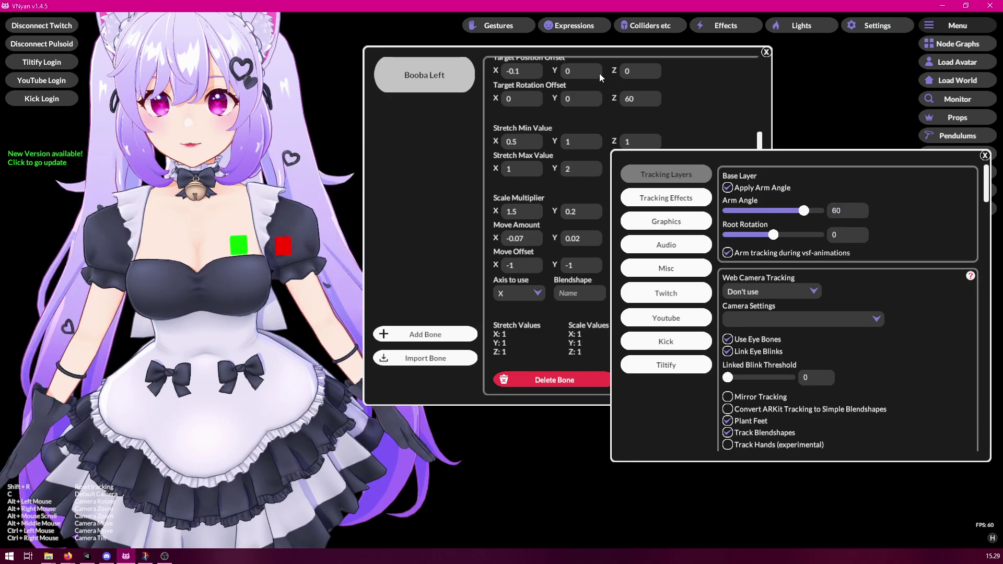
pyautogui.click(730, 191)
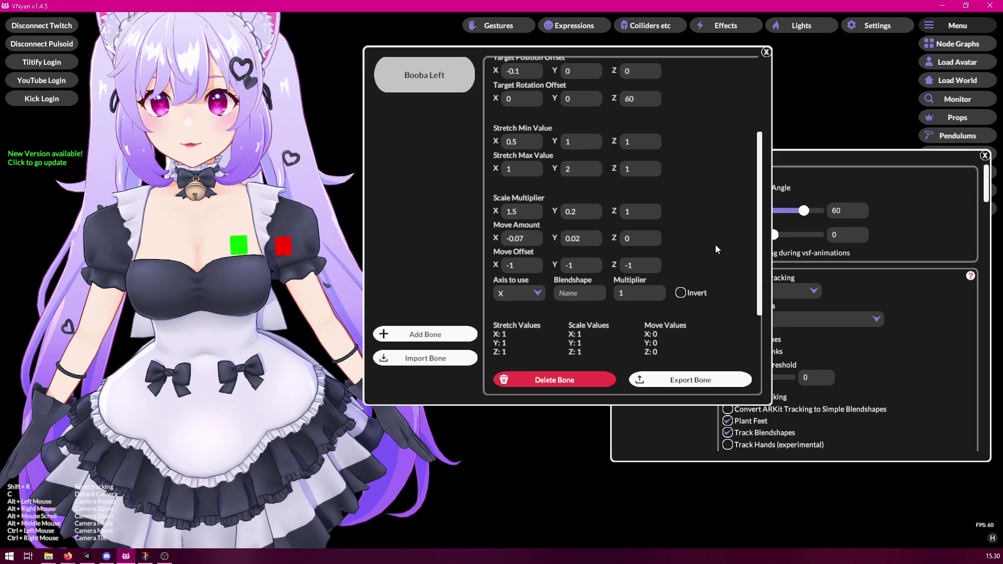
# - Import the exported left chest bone as a second stretch bone and rename the copy Booba Right
pyautogui.scroll(5, 726, 235)
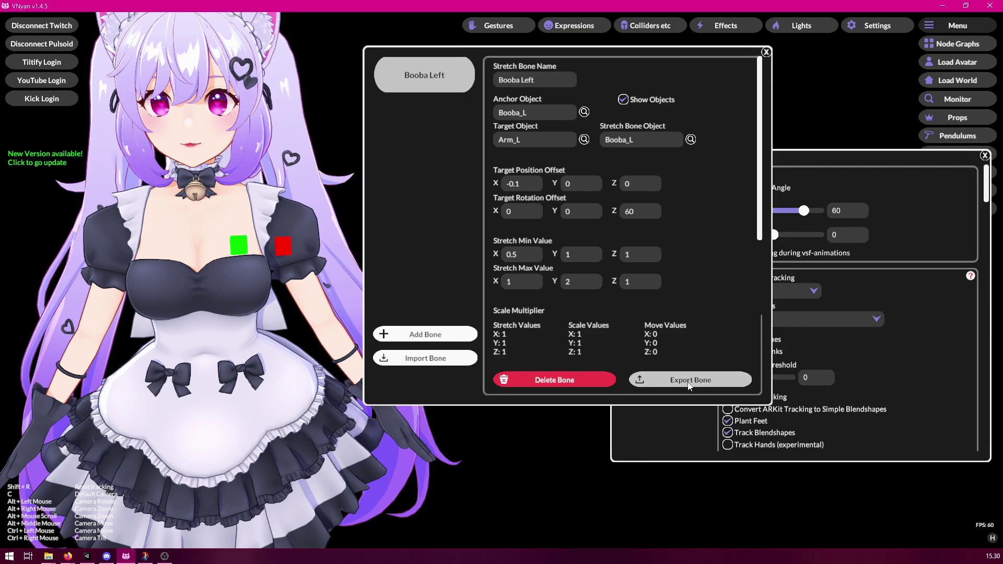
pyautogui.click(429, 362)
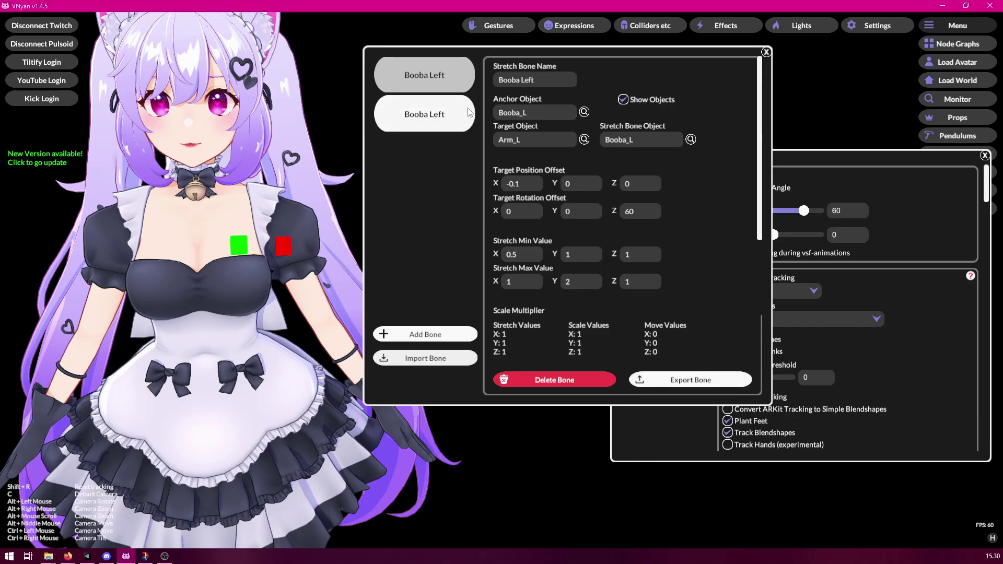
pyautogui.click(435, 118)
pyautogui.click(550, 79)
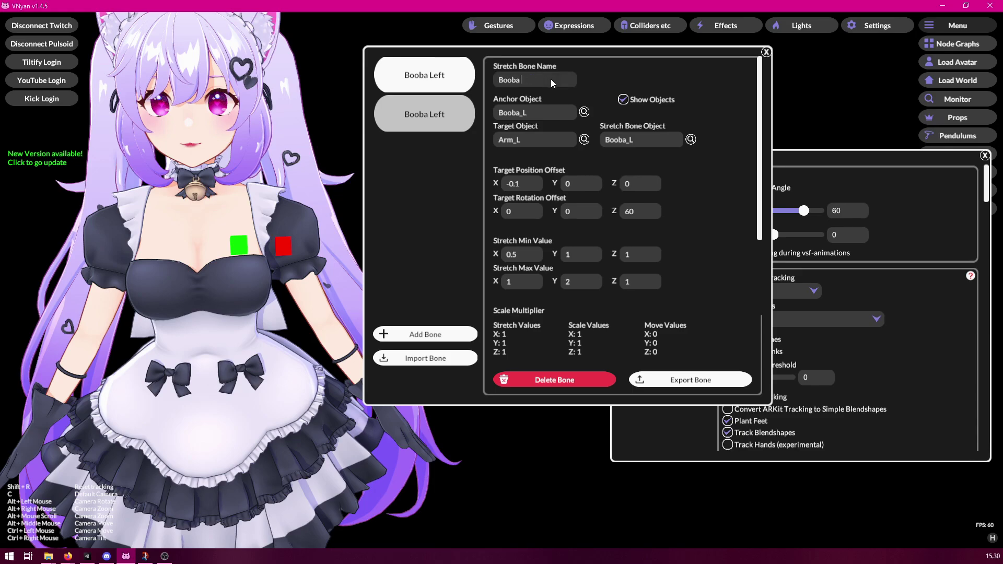
pyautogui.write('Right')
pyautogui.press('Return')
# - Retarget the Booba Right bone with Booba_R as anchor, Arm_R as target and Booba_R as stretch bone object
pyautogui.click(542, 113)
pyautogui.click(542, 113)
pyautogui.press('BackSpace')
pyautogui.write('R')
pyautogui.click(541, 139)
pyautogui.click(542, 140)
pyautogui.press('BackSpace')
pyautogui.write('R')
pyautogui.click(647, 138)
pyautogui.press('BackSpace')
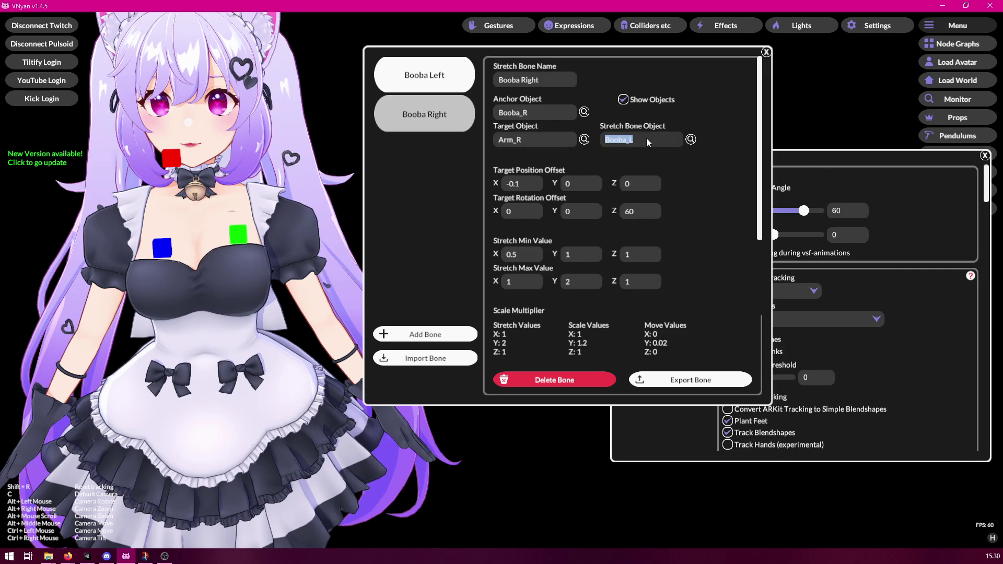
pyautogui.write('R')
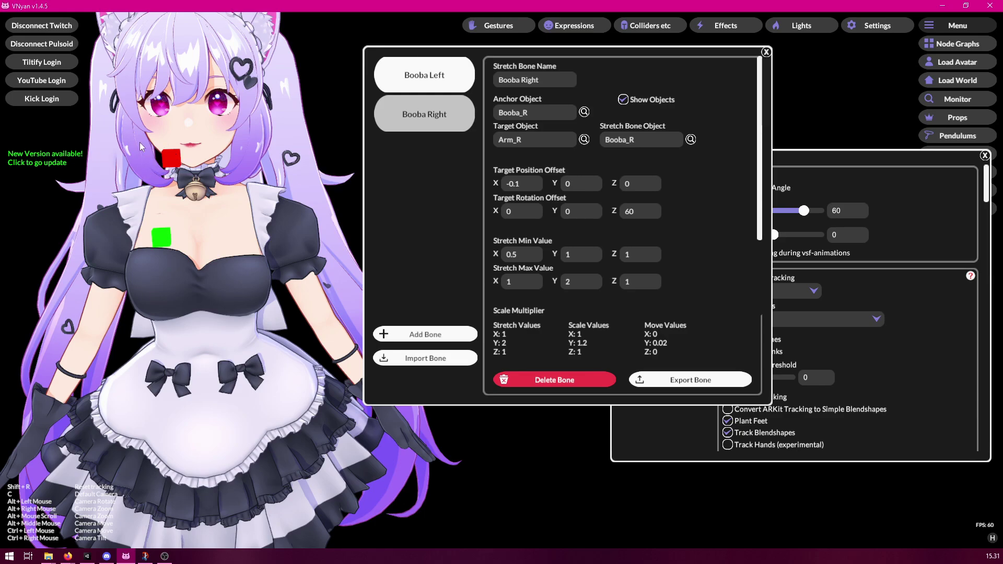
# - Mirror the right bone's target offsets with position X 0.1 and rotation Z -60, testing arm angles of about 64 and 66
pyautogui.click(510, 186)
pyautogui.click(711, 183)
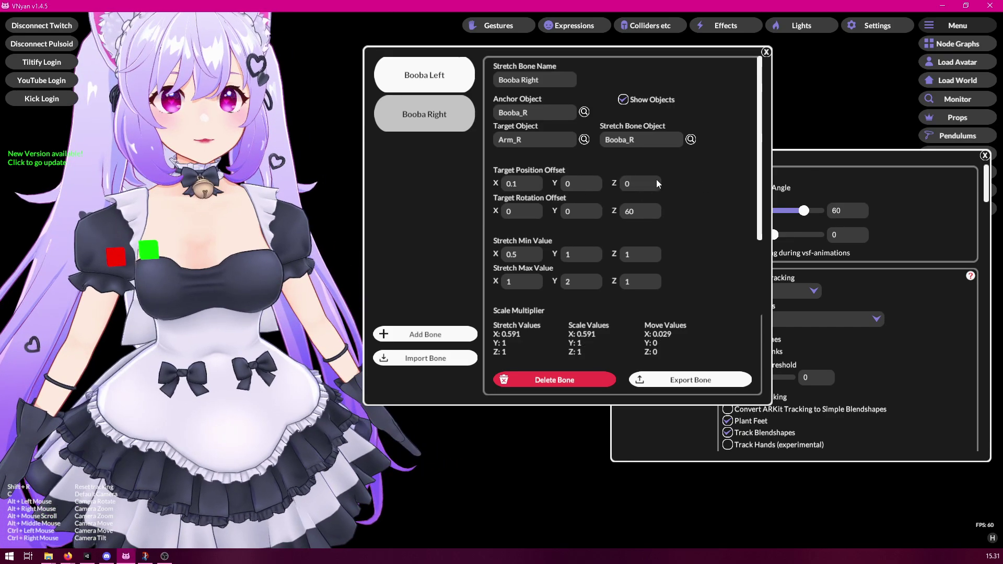
pyautogui.moveTo(805, 211)
pyautogui.mouseDown()
pyautogui.moveTo(775, 215)
pyautogui.moveTo(807, 216)
pyautogui.mouseUp()
pyautogui.doubleClick(628, 213)
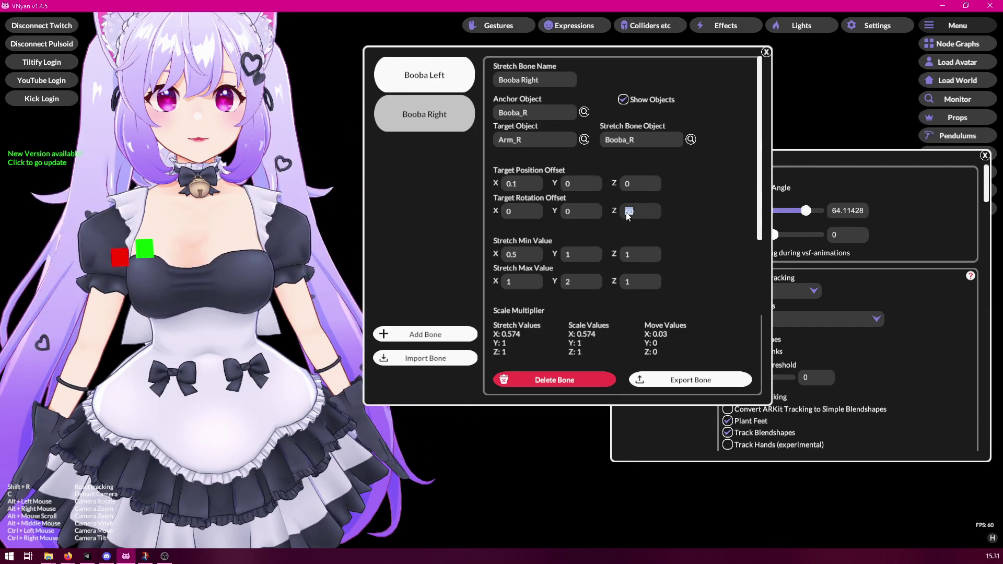
pyautogui.click(825, 153)
pyautogui.moveTo(806, 210); pyautogui.dragTo(807, 235)
pyautogui.click(722, 102)
# - Set the right bone's Move Amount X to 0.07 and test it at an arm angle of about 44
pyautogui.scroll(-4, 726, 131)
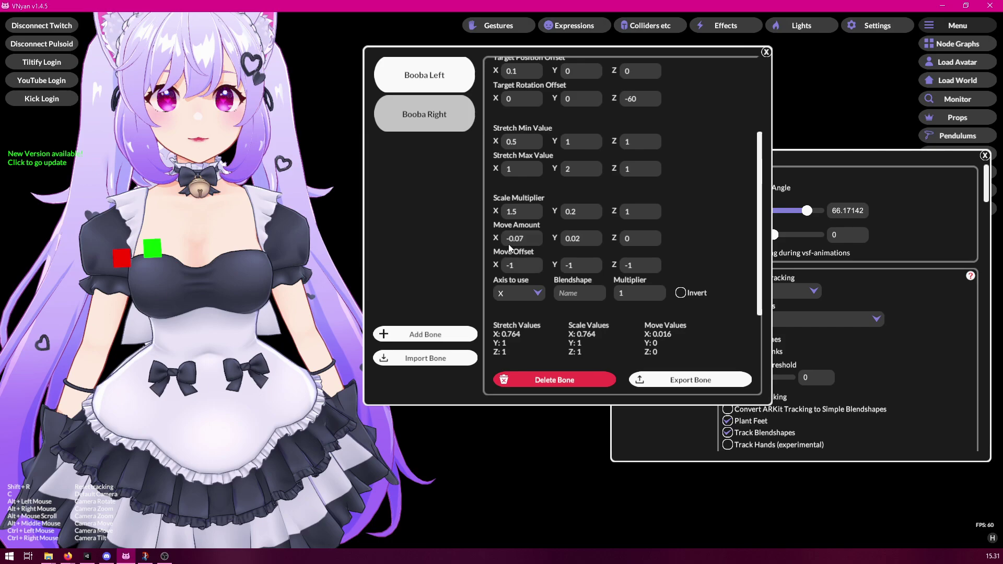
pyautogui.click(511, 244)
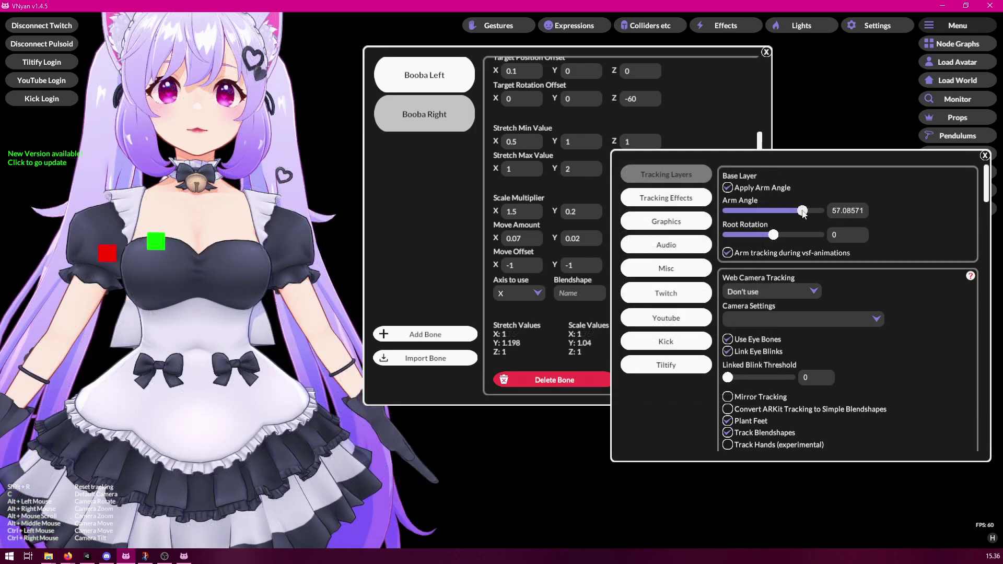
pyautogui.moveTo(805, 210)
pyautogui.mouseDown()
pyautogui.moveTo(781, 211)
pyautogui.moveTo(835, 214)
pyautogui.moveTo(792, 224)
pyautogui.mouseUp()
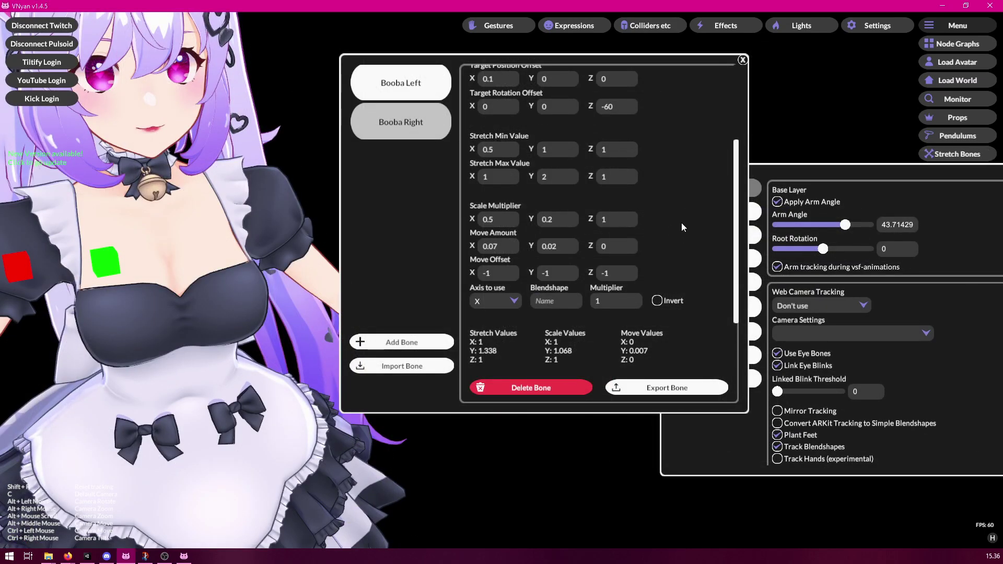